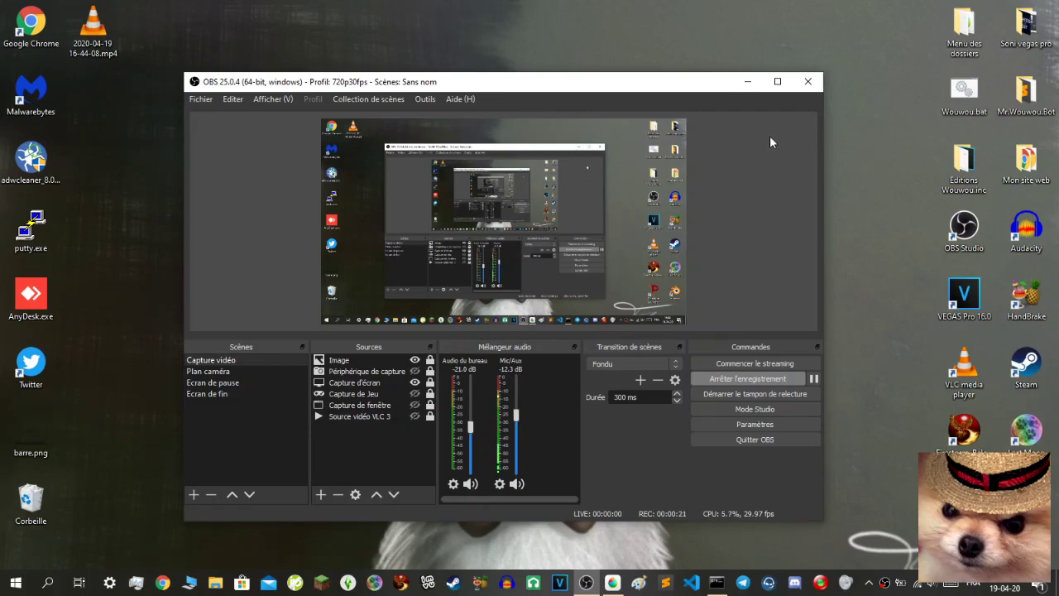
click(748, 81)
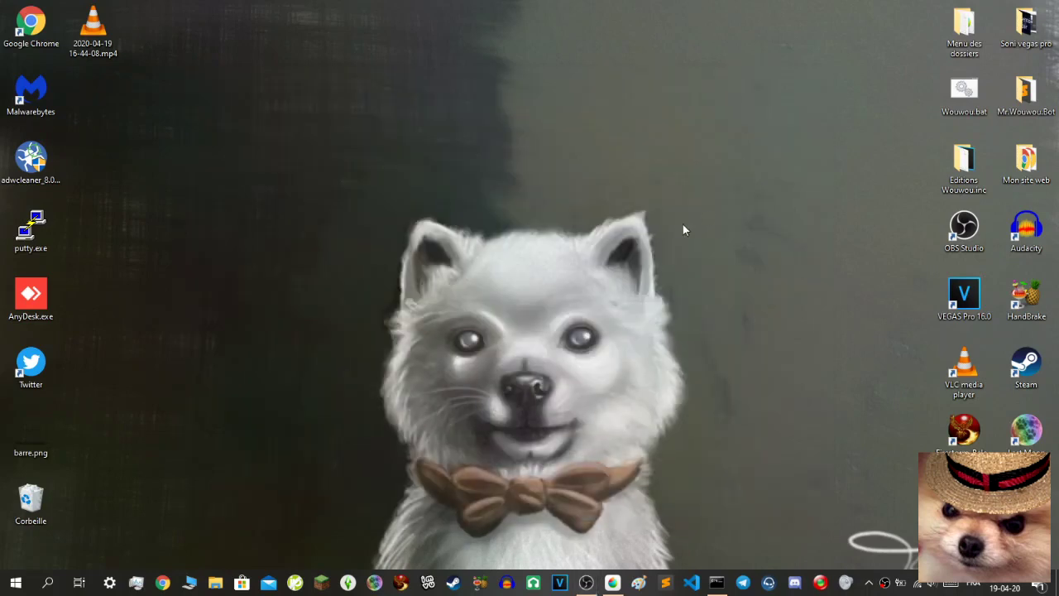
click(587, 583)
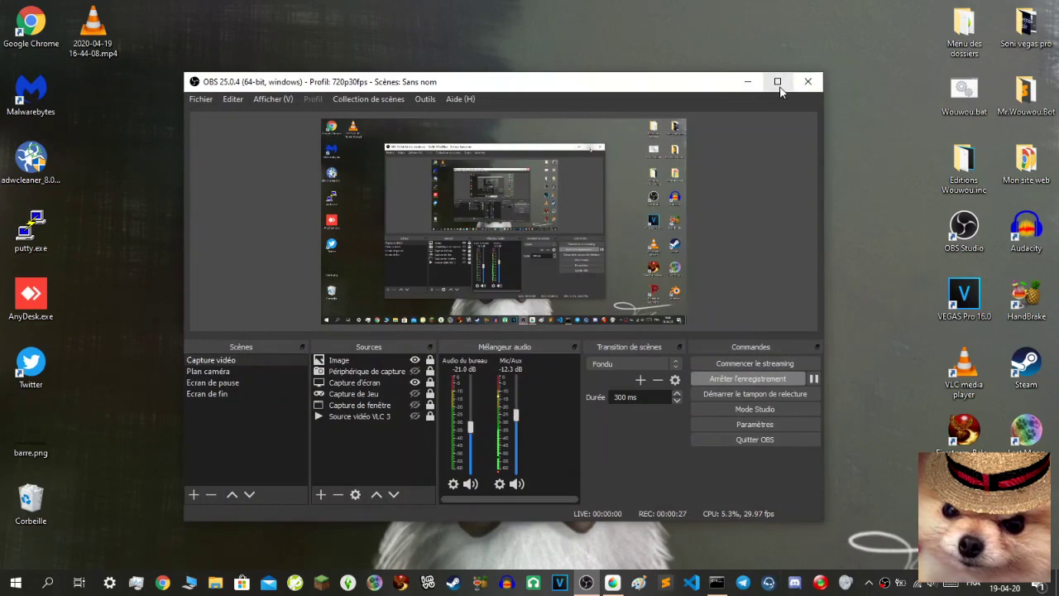
click(778, 86)
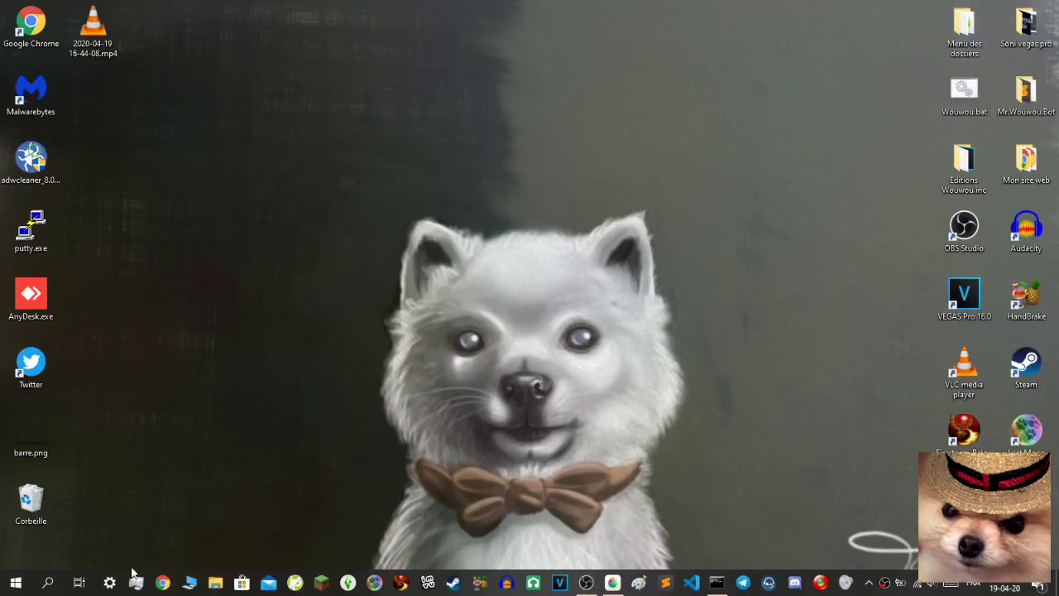
Step: Empty the Recycle Bin and confirm the permanent deletion of its items
right_click(26, 509)
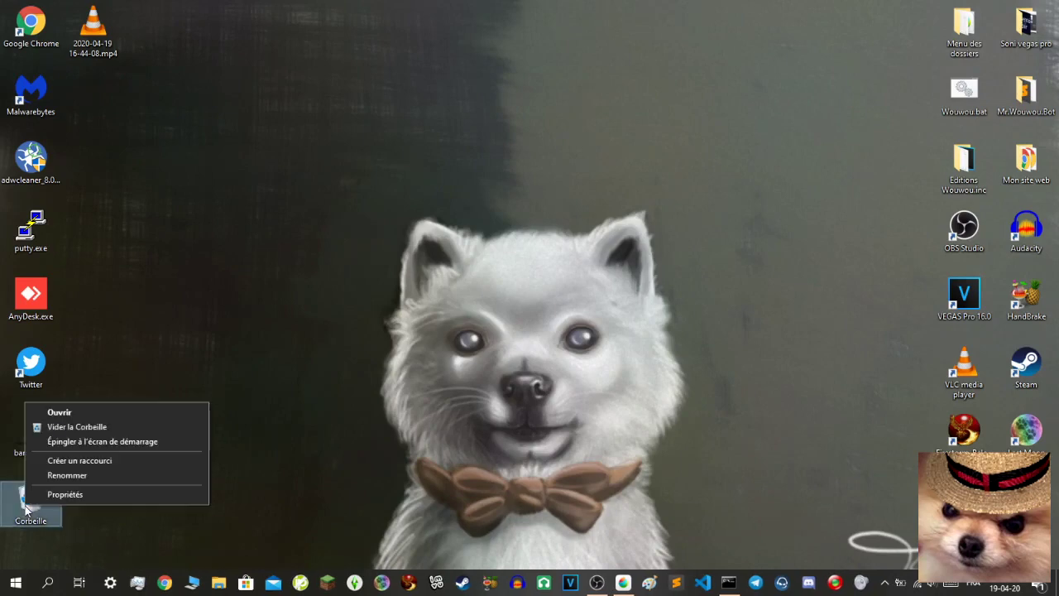
click(54, 429)
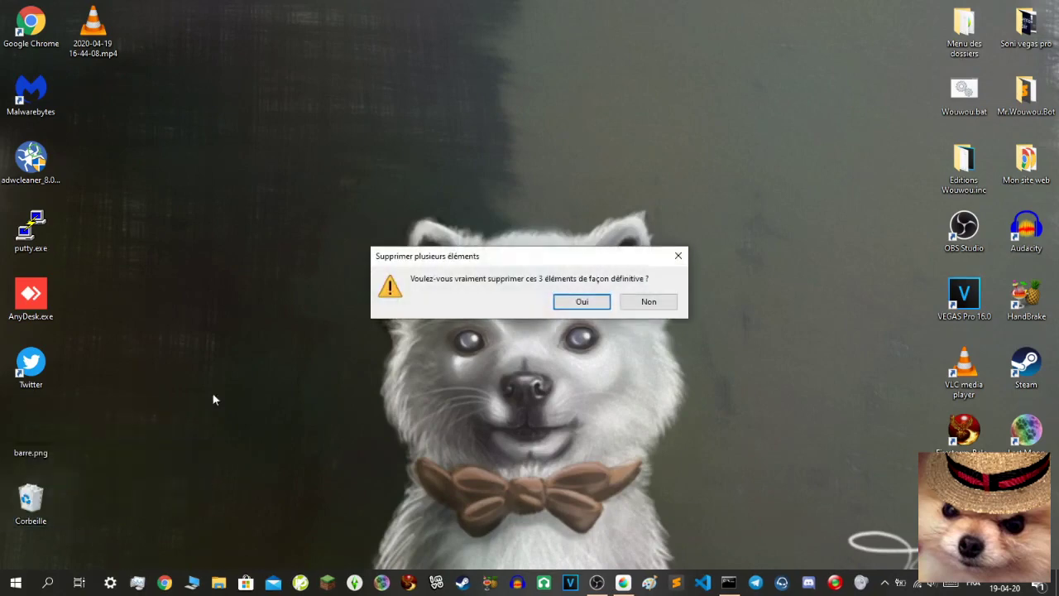
click(597, 303)
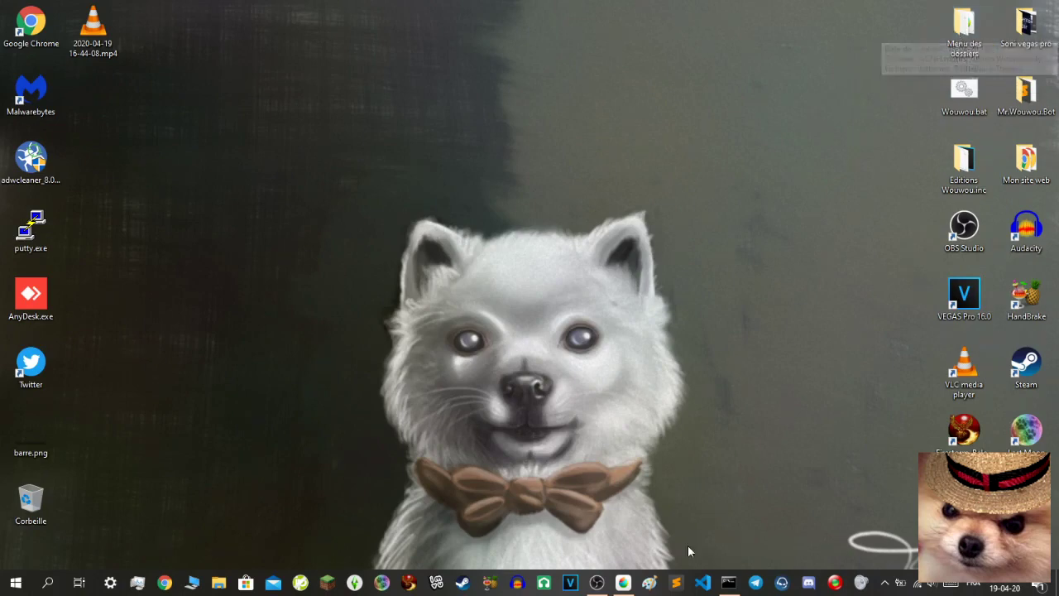
Step: In MediBang Paint Pro, change the interface language to English from the cloud service window and accept the program's closure
click(624, 583)
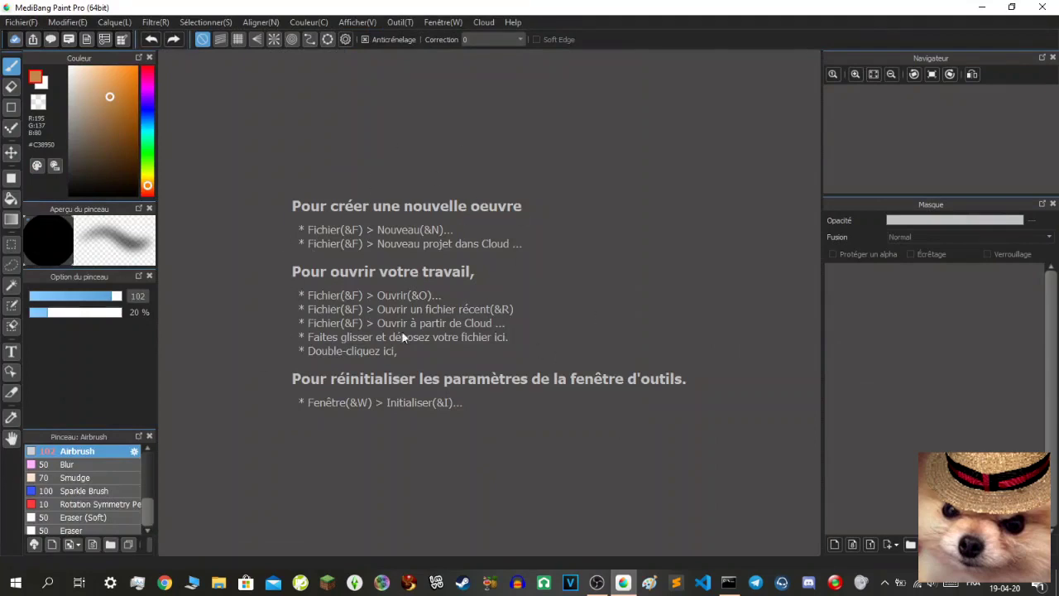
click(14, 40)
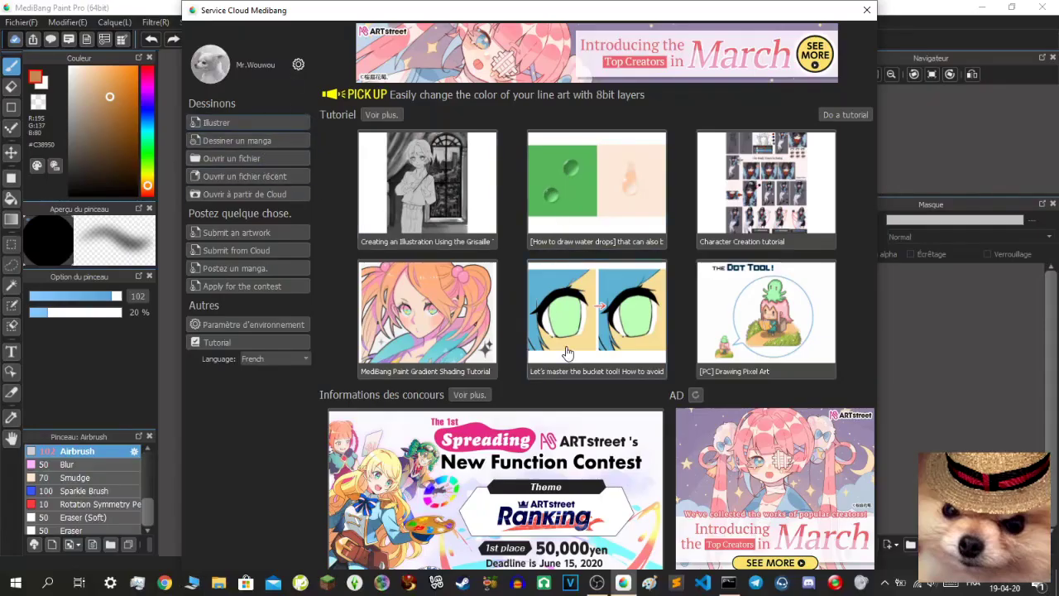
scroll(275, 359, up, 1)
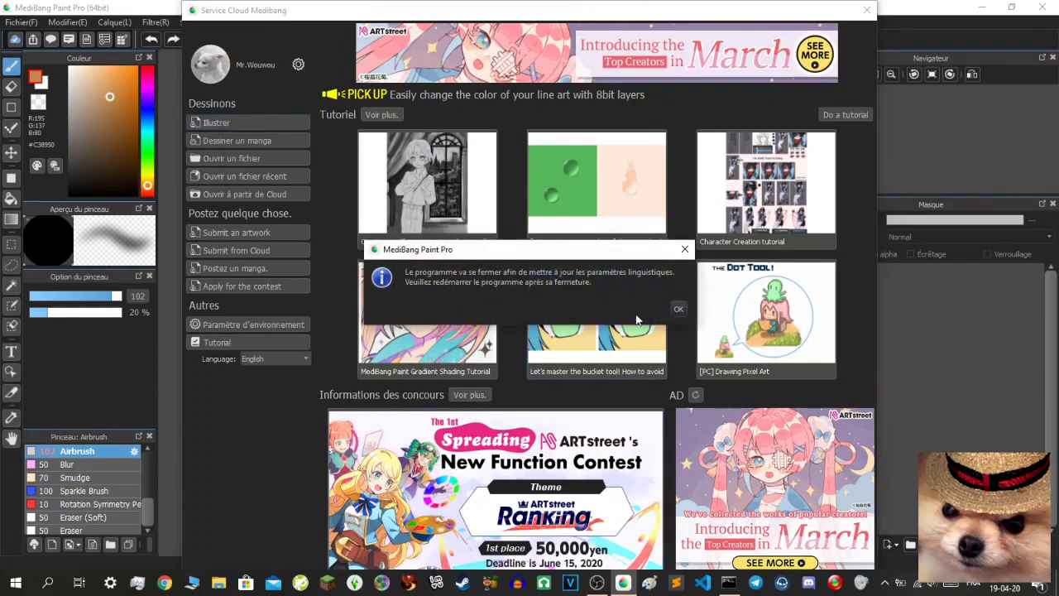
click(677, 312)
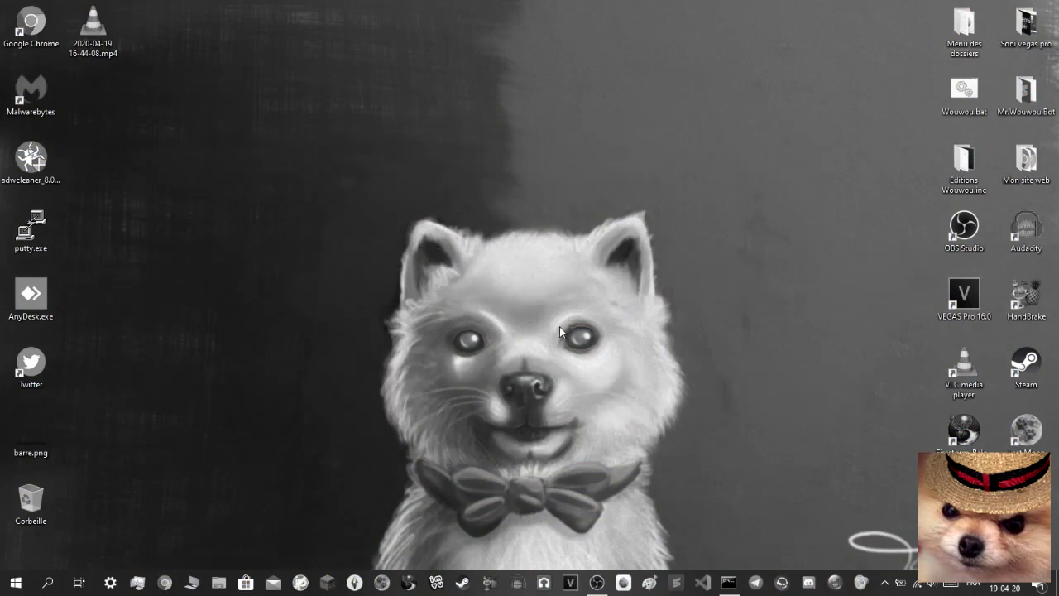
click(884, 582)
click(720, 452)
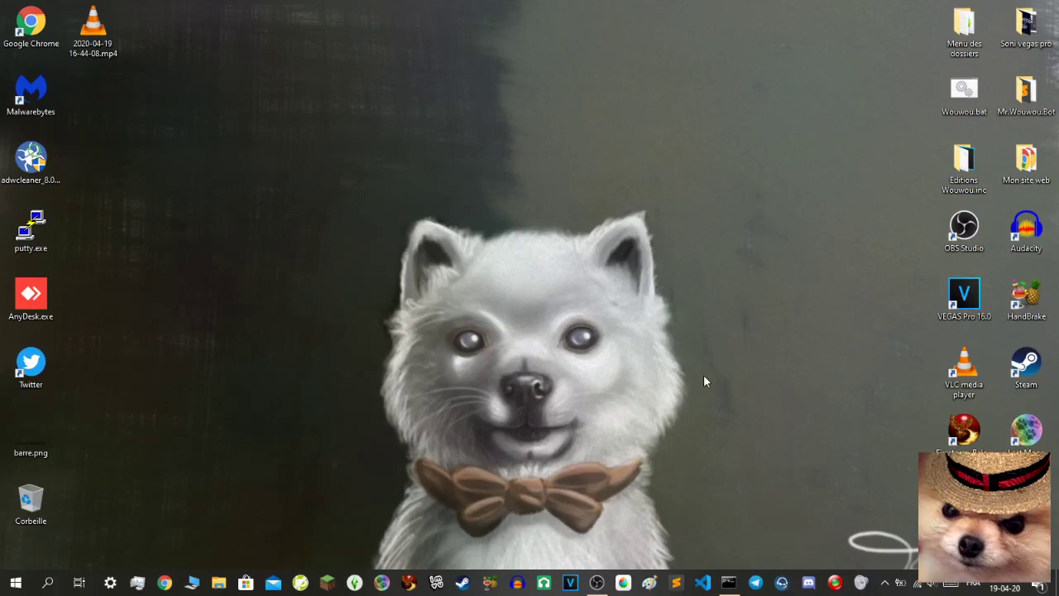
Step: Relaunch MediBang Paint Pro, dismiss its advertisement and cloud service windows, and minimize the program
click(622, 583)
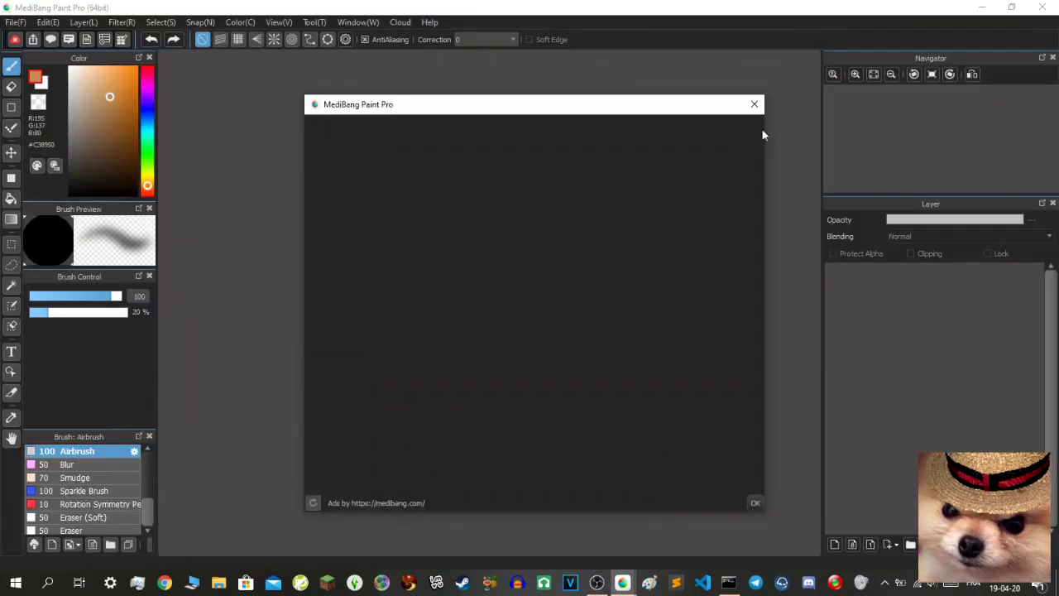
click(753, 104)
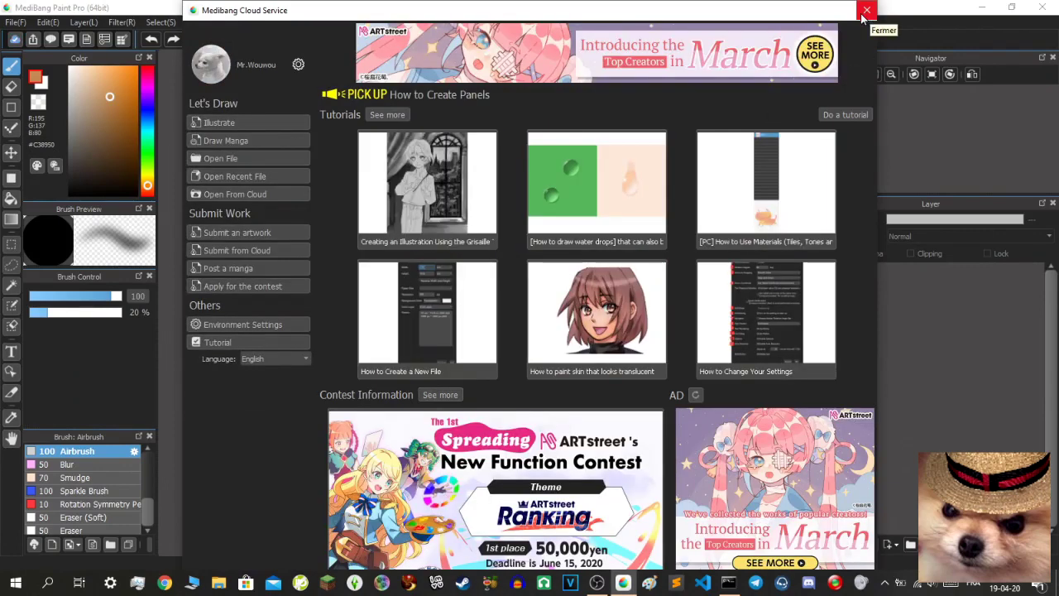
click(865, 12)
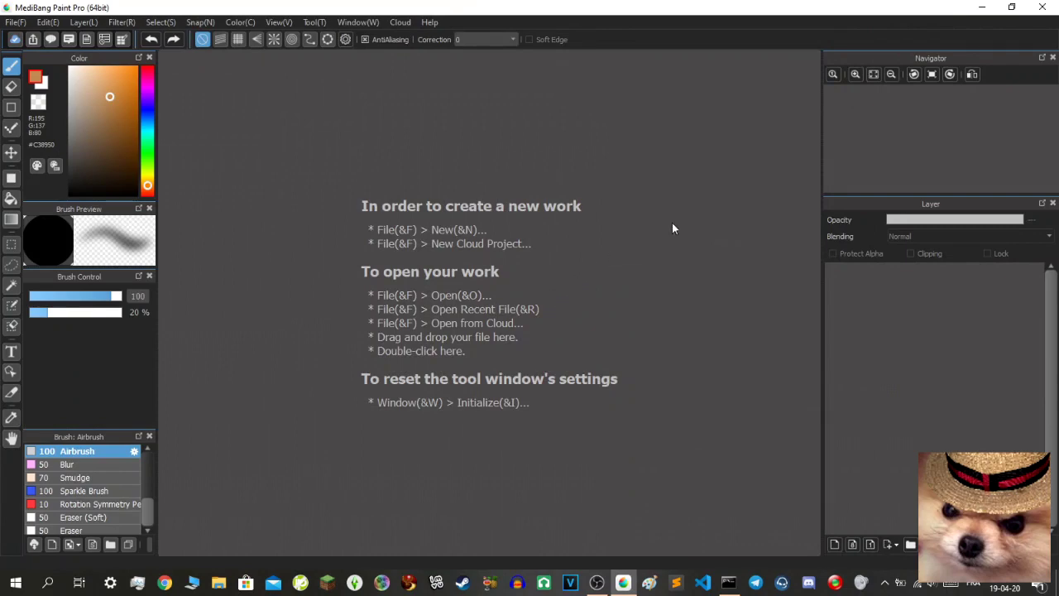
click(981, 7)
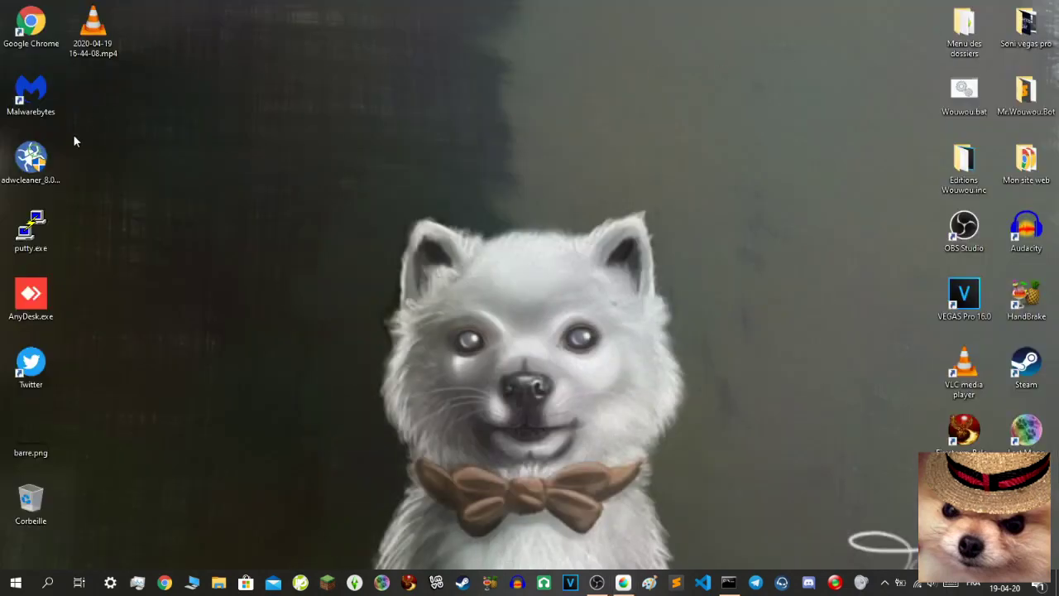
Step: In File Explorer, go to Menu des dossiers > Wouwoupack > assets > minecraft > textures > block
double_click(36, 182)
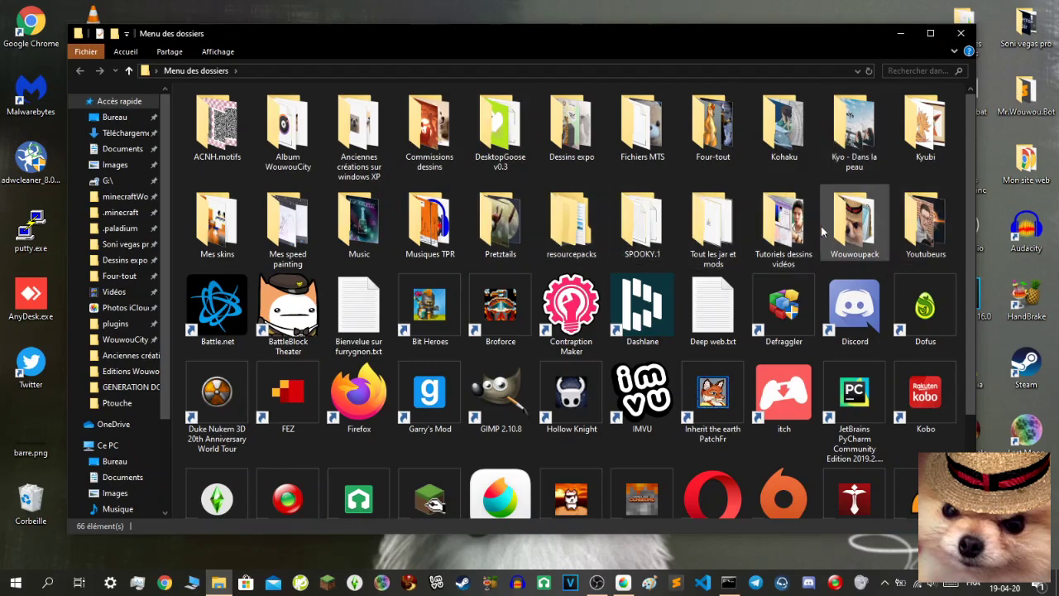
double_click(843, 223)
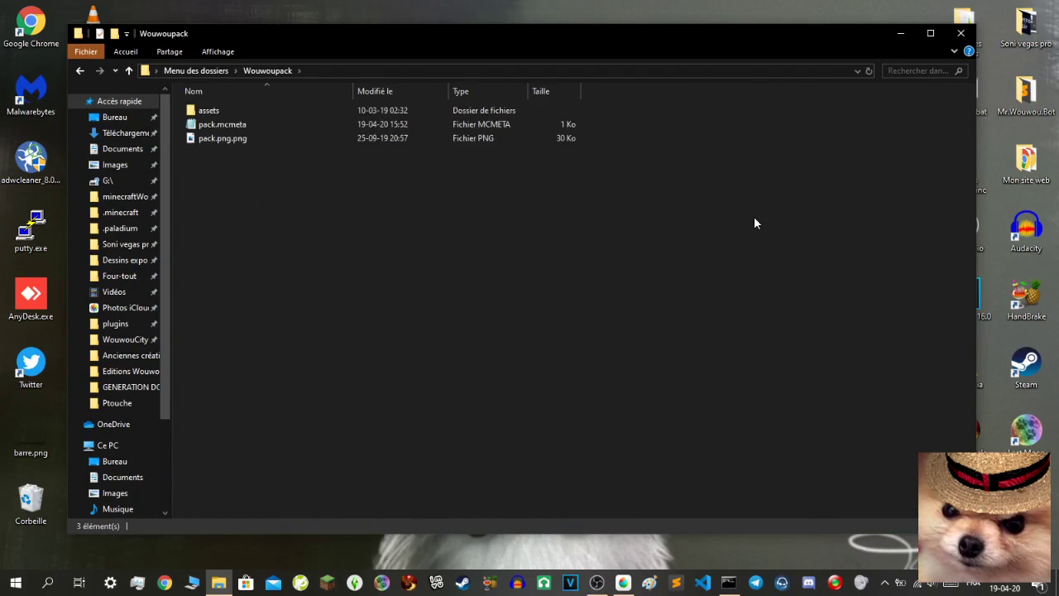
double_click(223, 110)
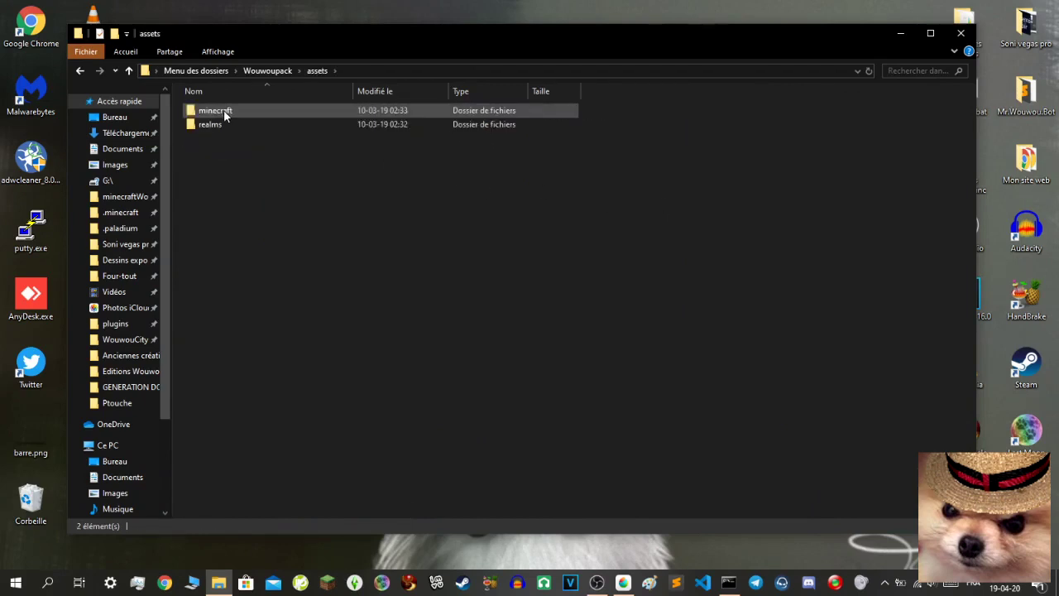
double_click(223, 110)
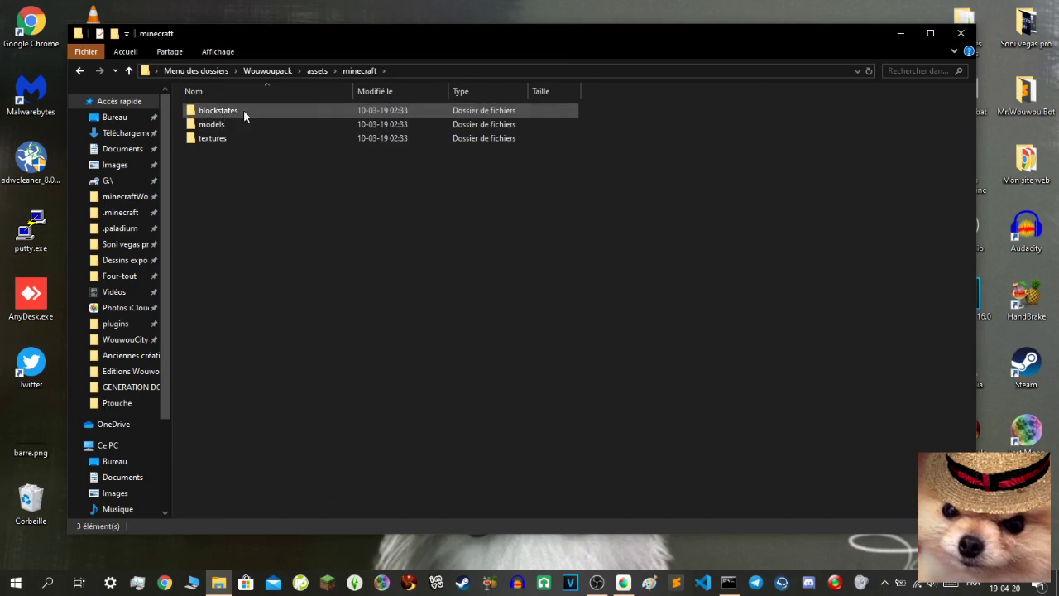
click(243, 109)
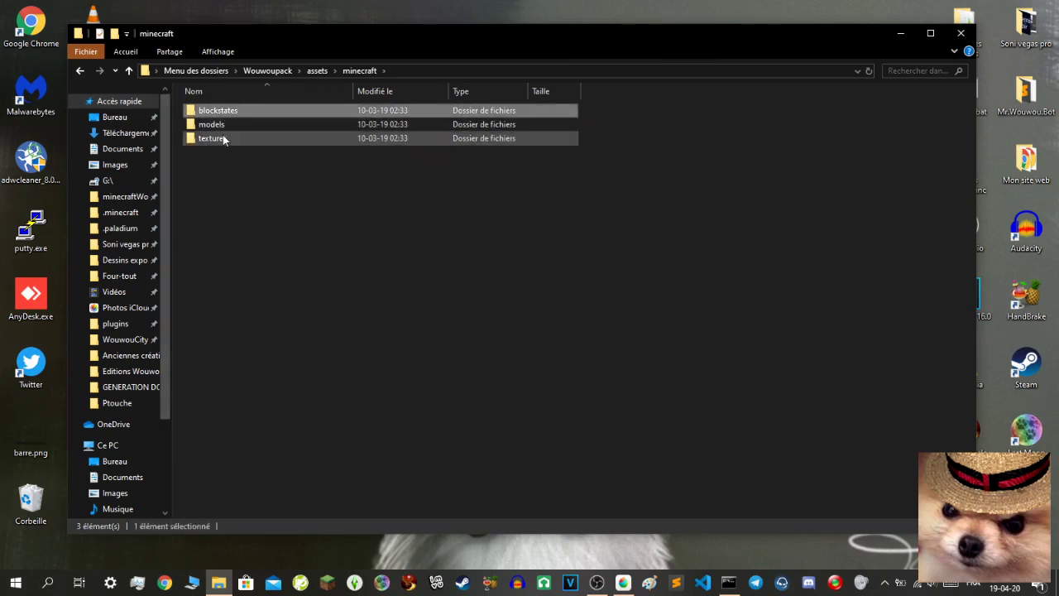
double_click(223, 138)
click(229, 115)
double_click(228, 115)
Step: Examine the animation settings in command_block_back.png.mcmeta in Notepad and close the file
scroll(717, 285, down, 2)
scroll(716, 285, down, 5)
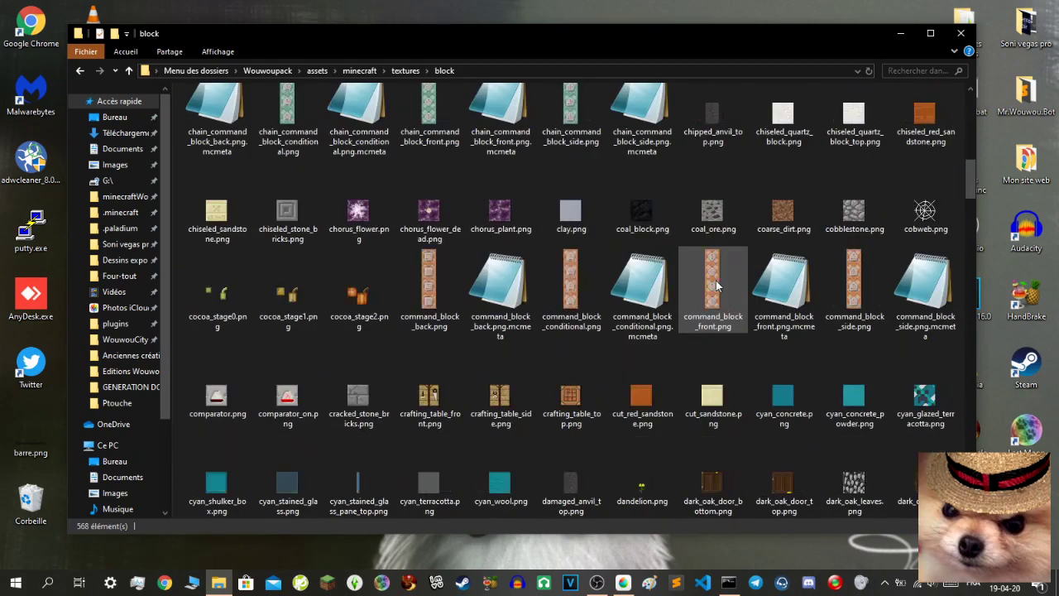
scroll(717, 285, down, 3)
scroll(716, 285, up, 2)
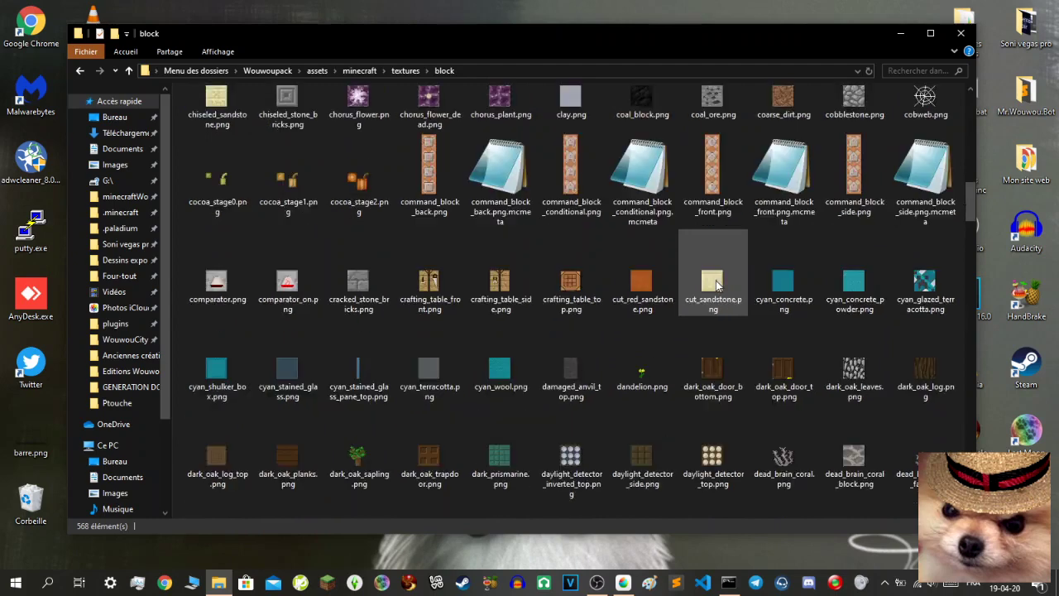
click(507, 178)
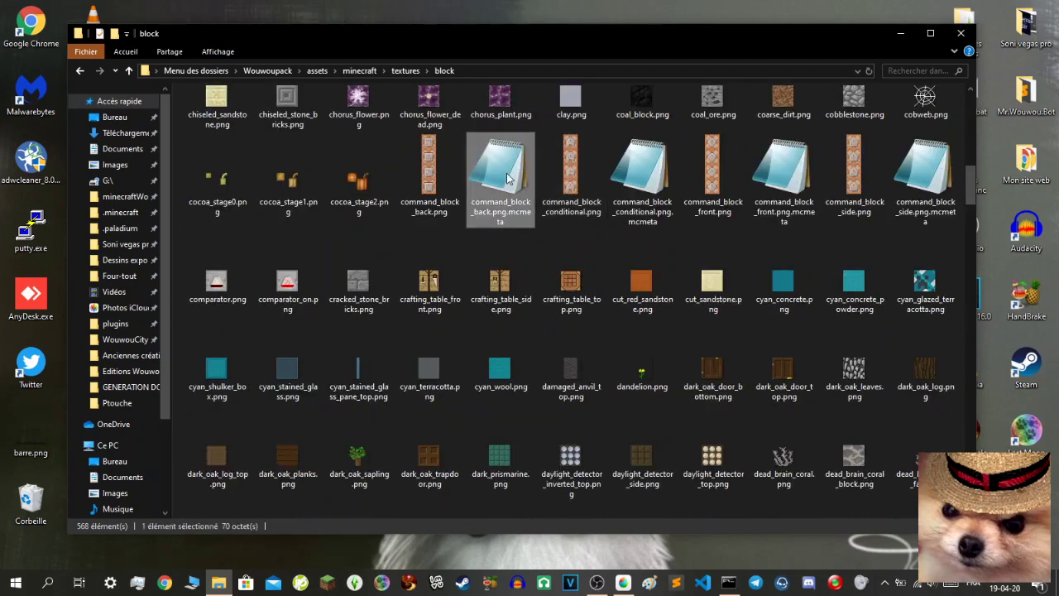
double_click(507, 177)
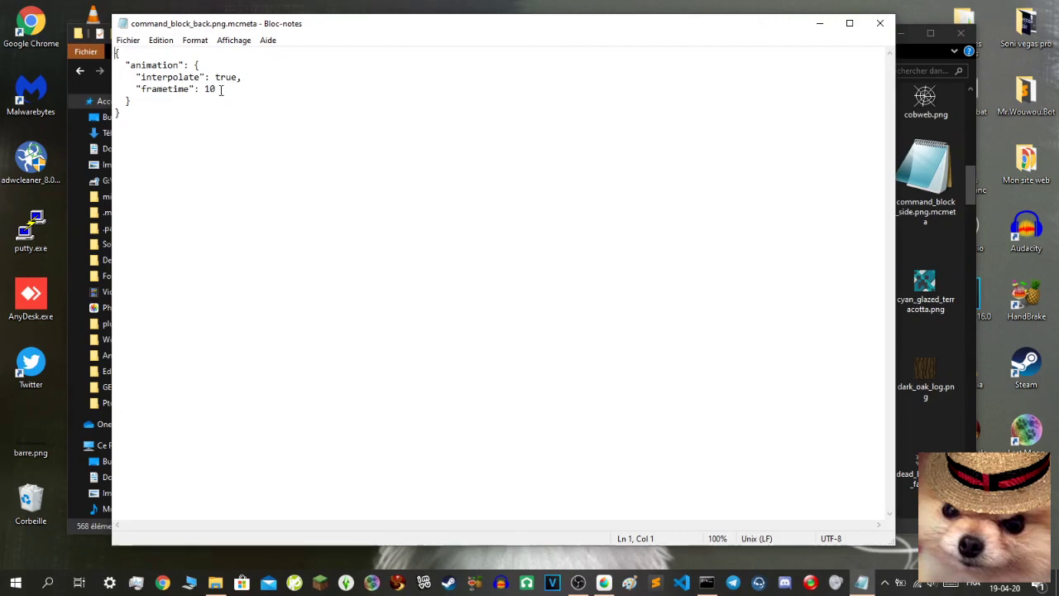
click(223, 89)
click(878, 25)
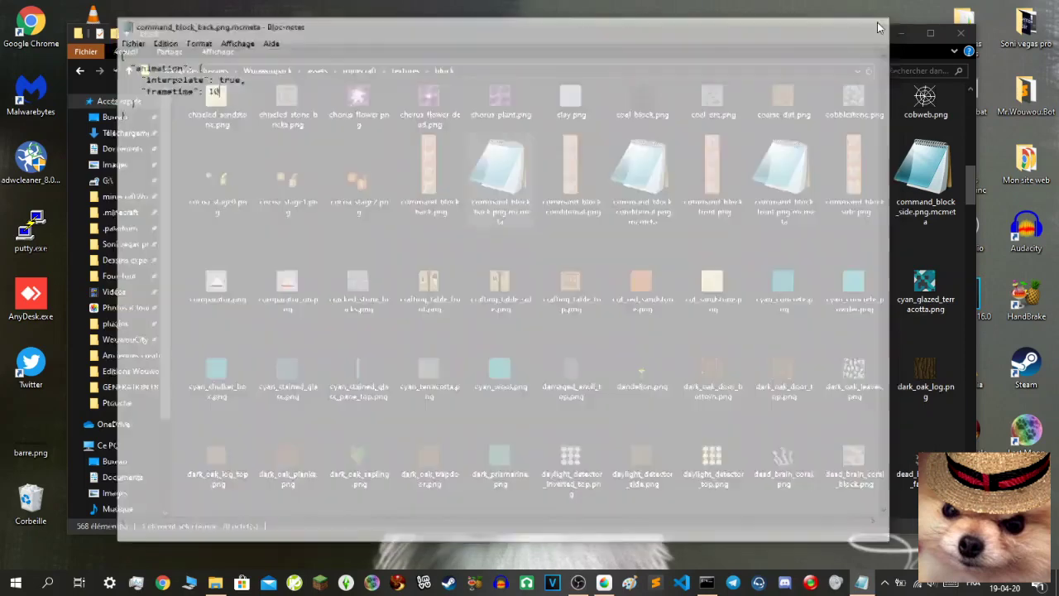
Step: Examine the animation settings in command_block_conditional.png.mcmeta and close the file
scroll(694, 259, up, 1)
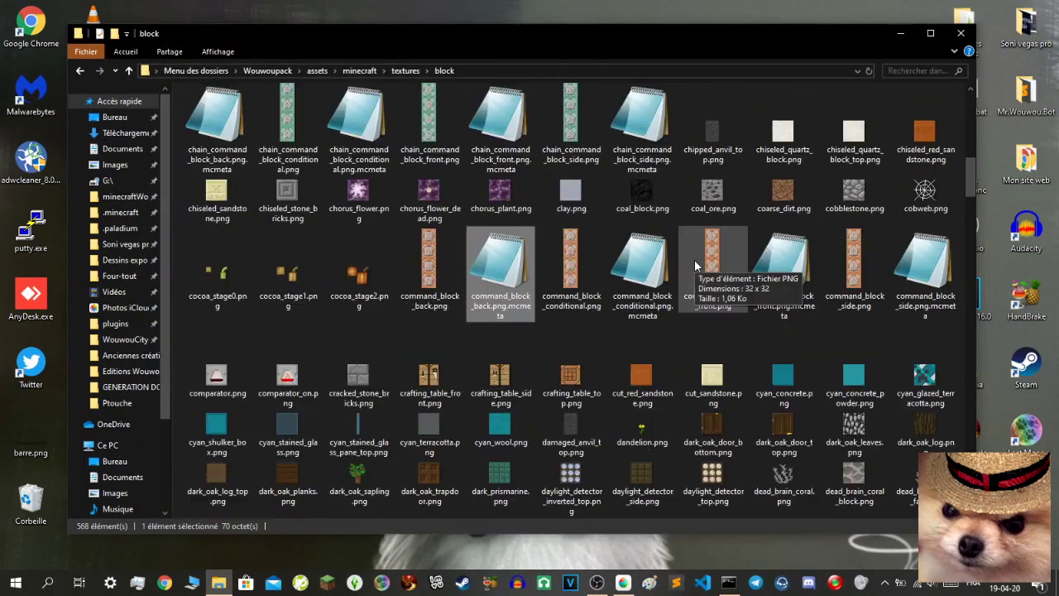
click(637, 266)
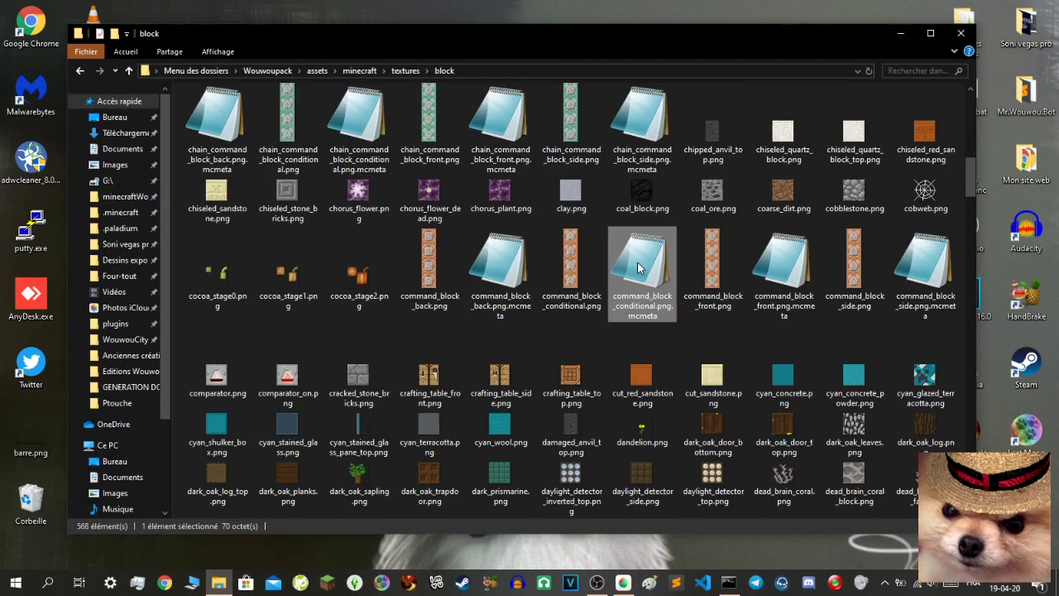
click(430, 267)
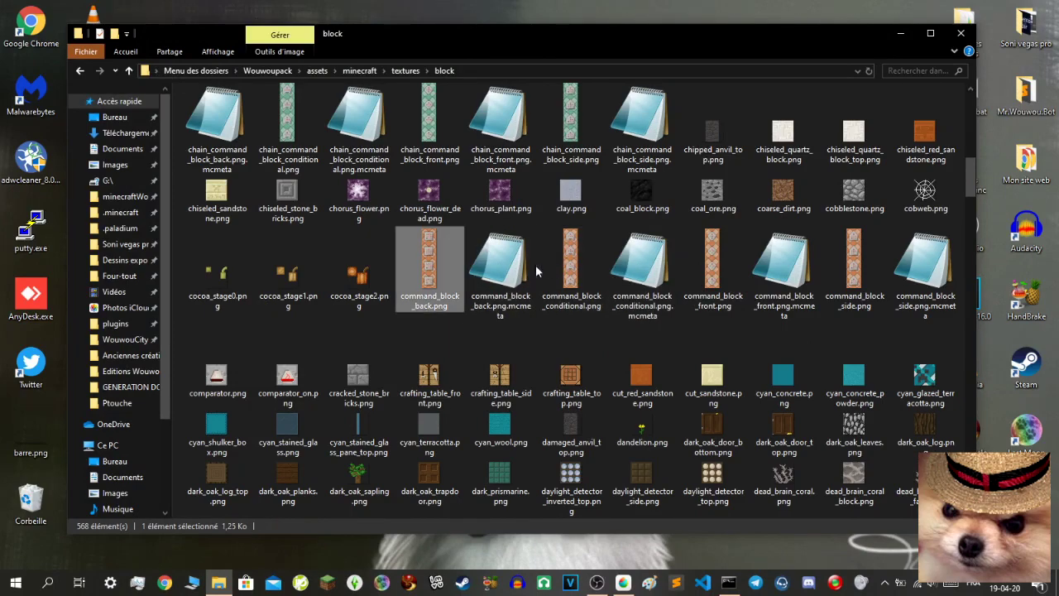
double_click(639, 269)
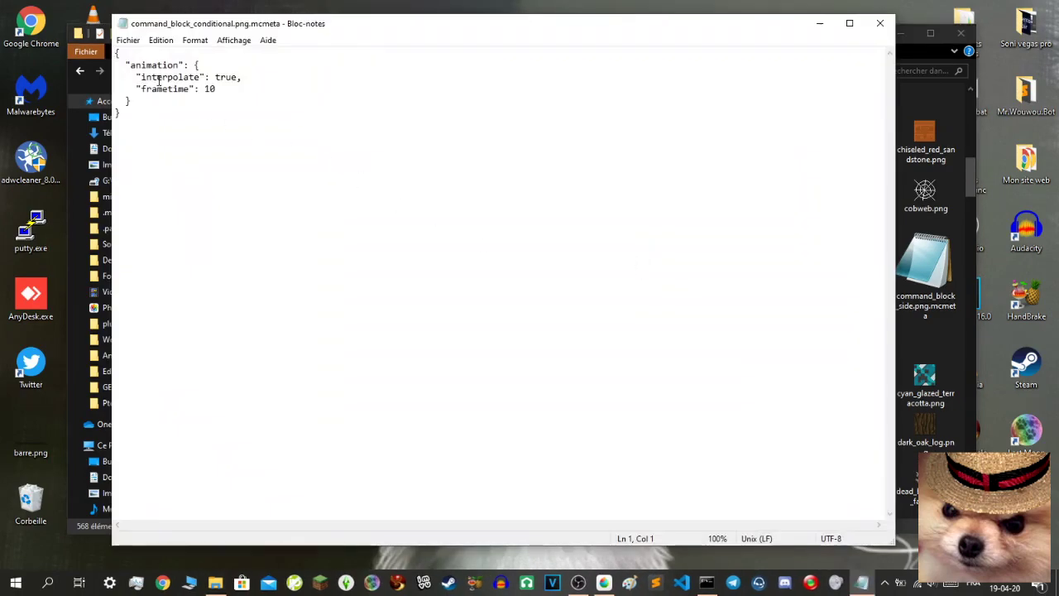
click(882, 24)
Step: Browse the block textures and view green_wool.png in Photos
scroll(639, 275, up, 2)
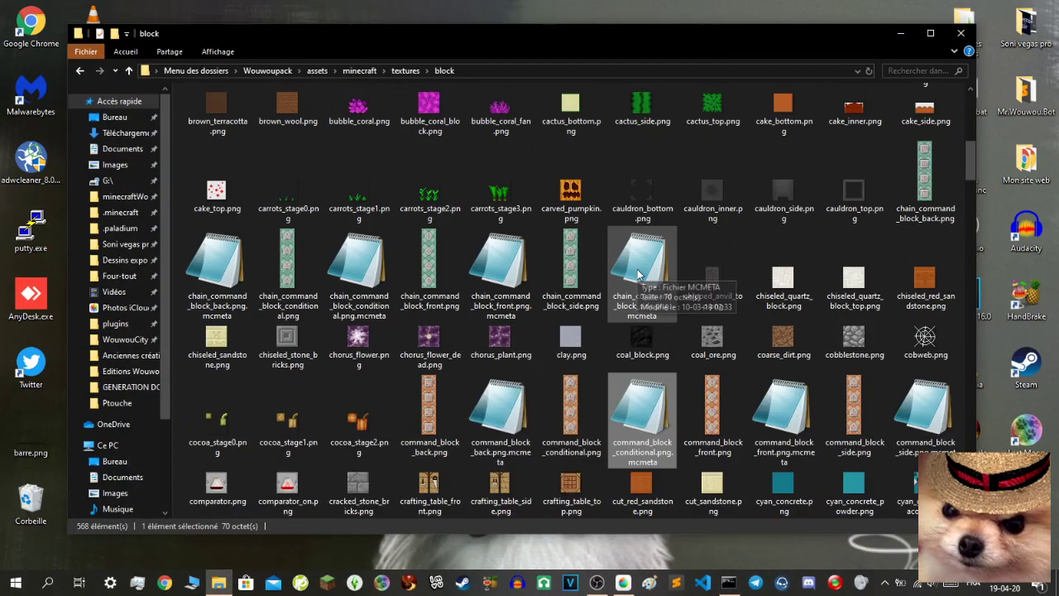
scroll(639, 275, up, 3)
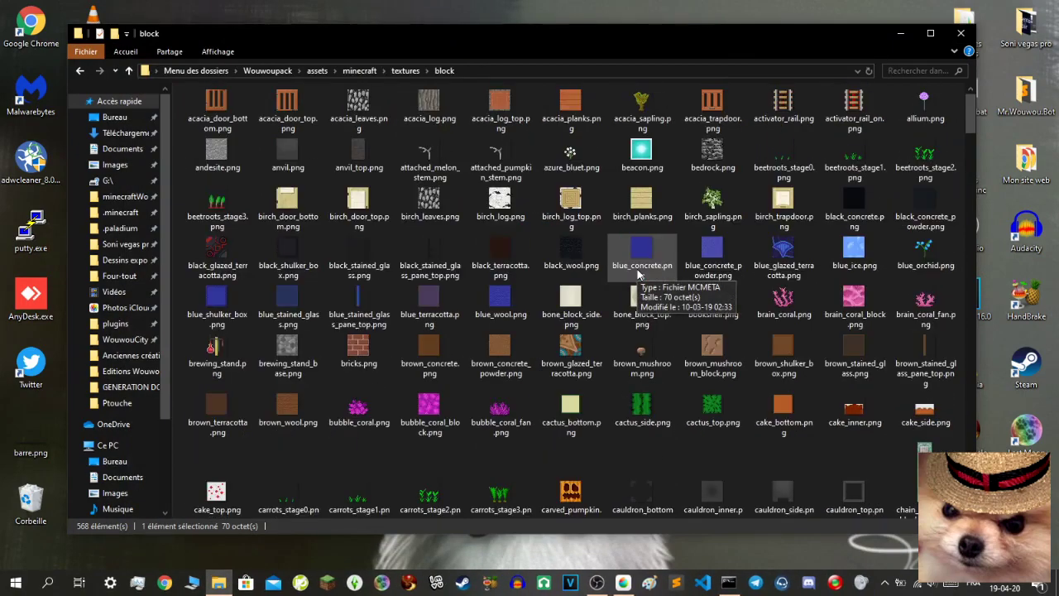
scroll(638, 273, down, 15)
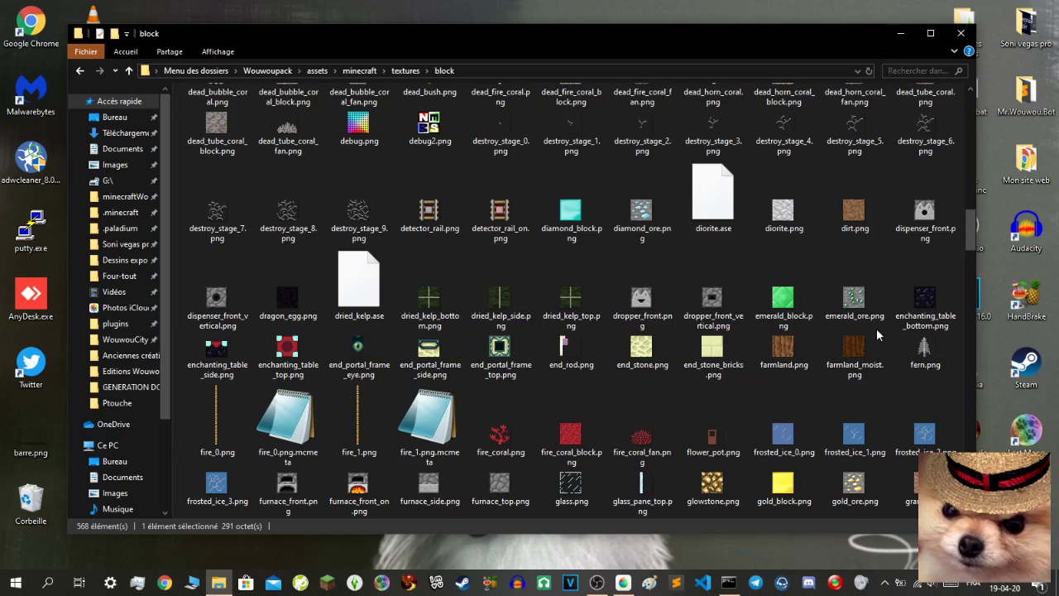
scroll(876, 328, down, 5)
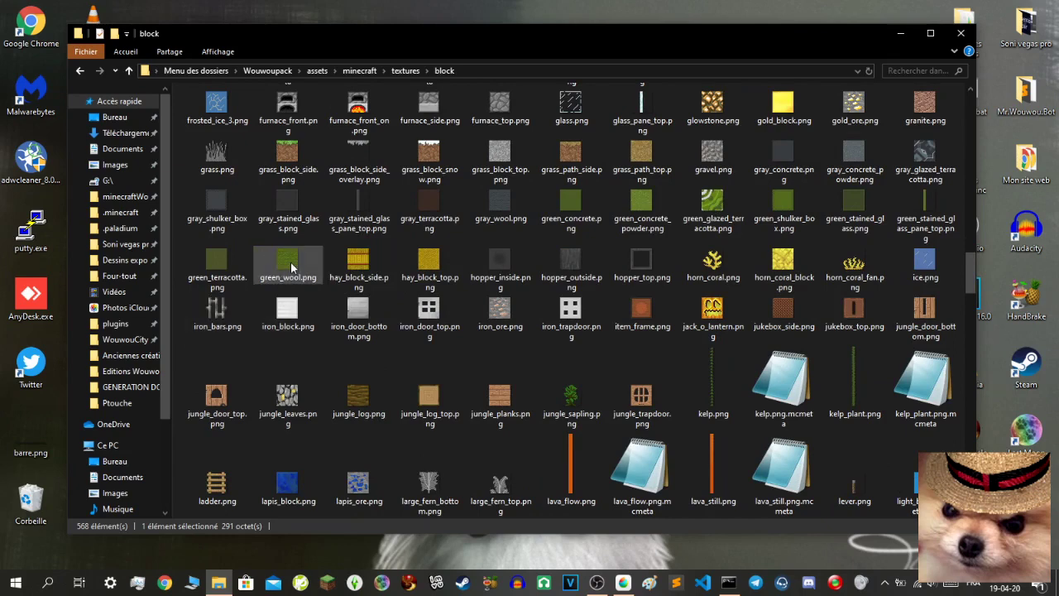
click(291, 266)
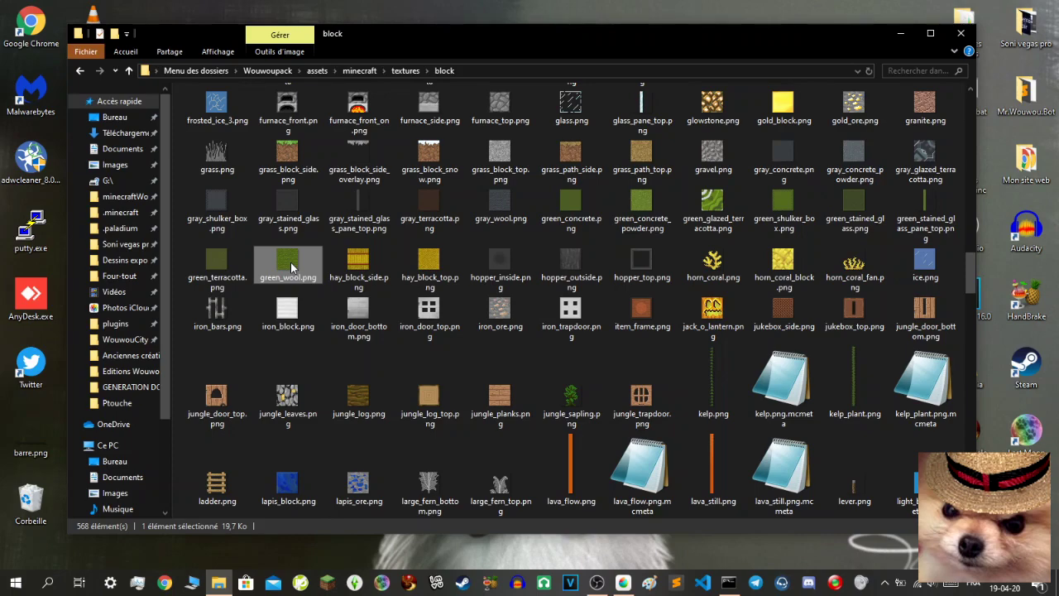
double_click(291, 266)
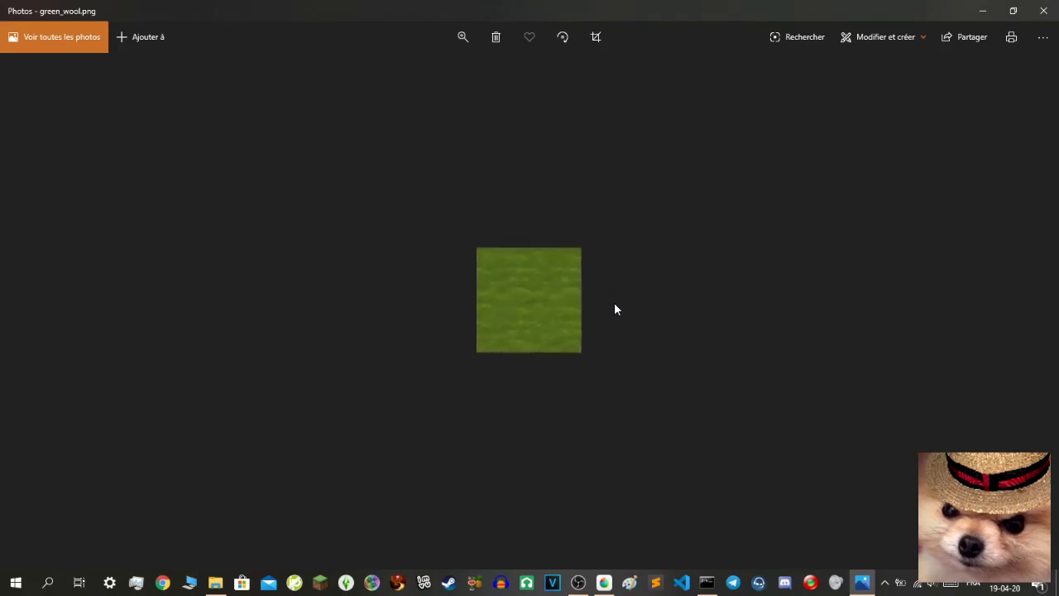
Step: View green_wool.png at a smaller zoom level and close the Photos window
scroll(614, 309, down, 3)
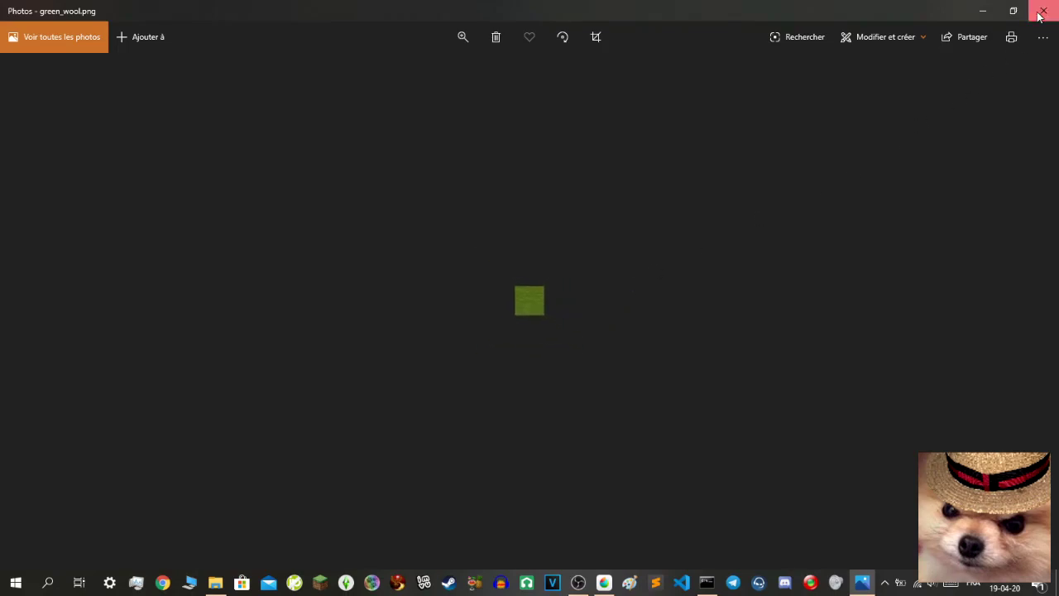
click(1041, 11)
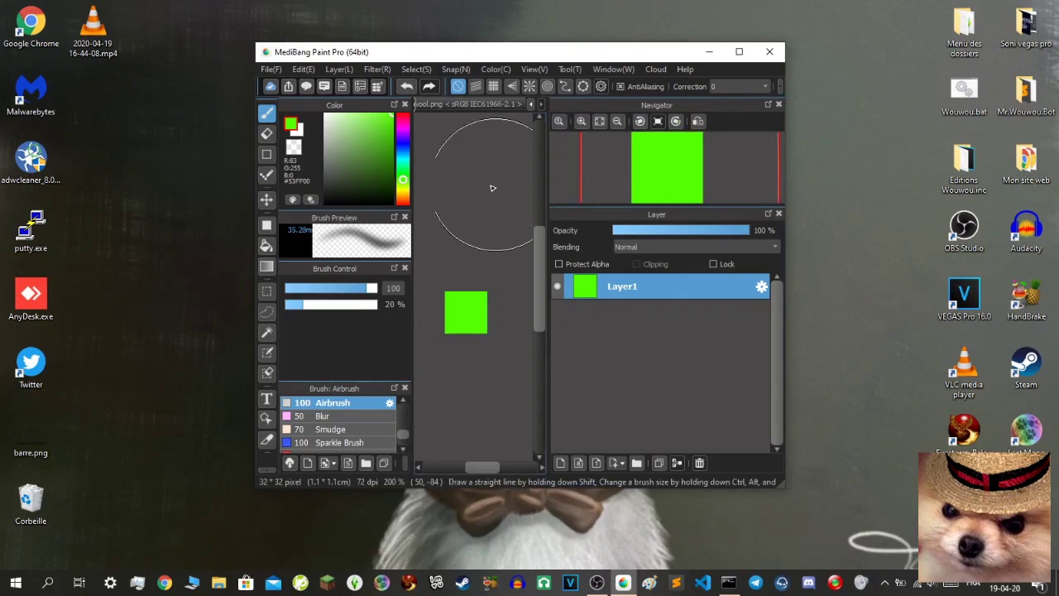
Step: In MediBang Paint Pro, save the bright green green_wool.png as a Transparent PNG and close the program
key(ctrl+s)
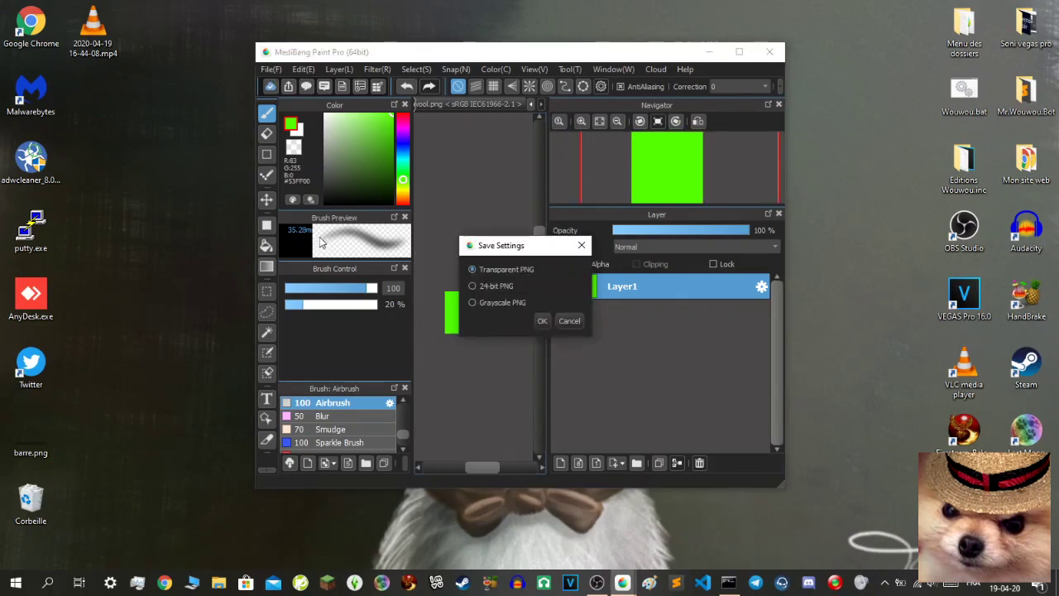
click(542, 321)
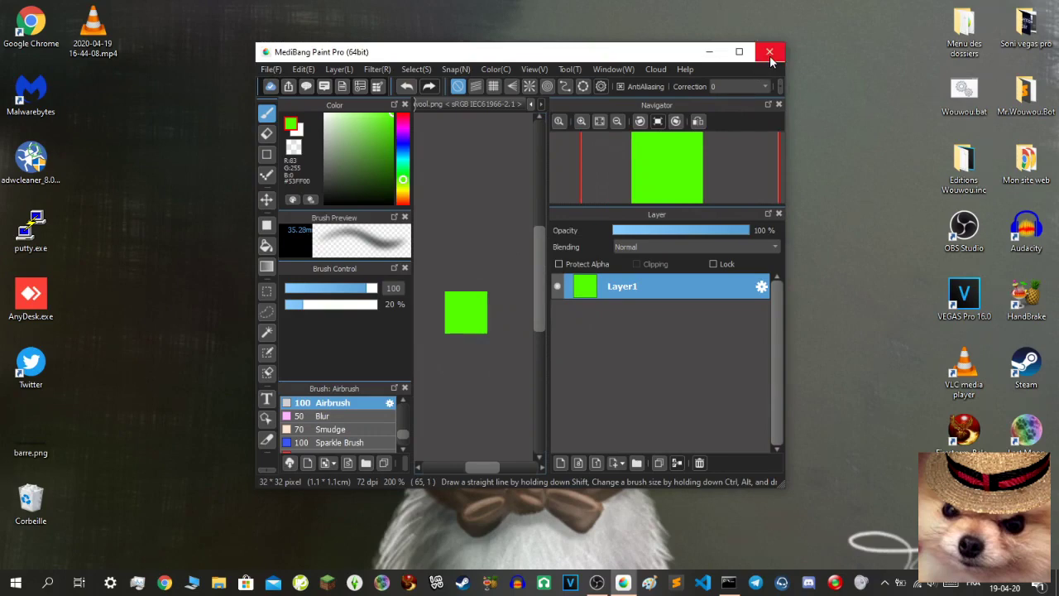
click(709, 52)
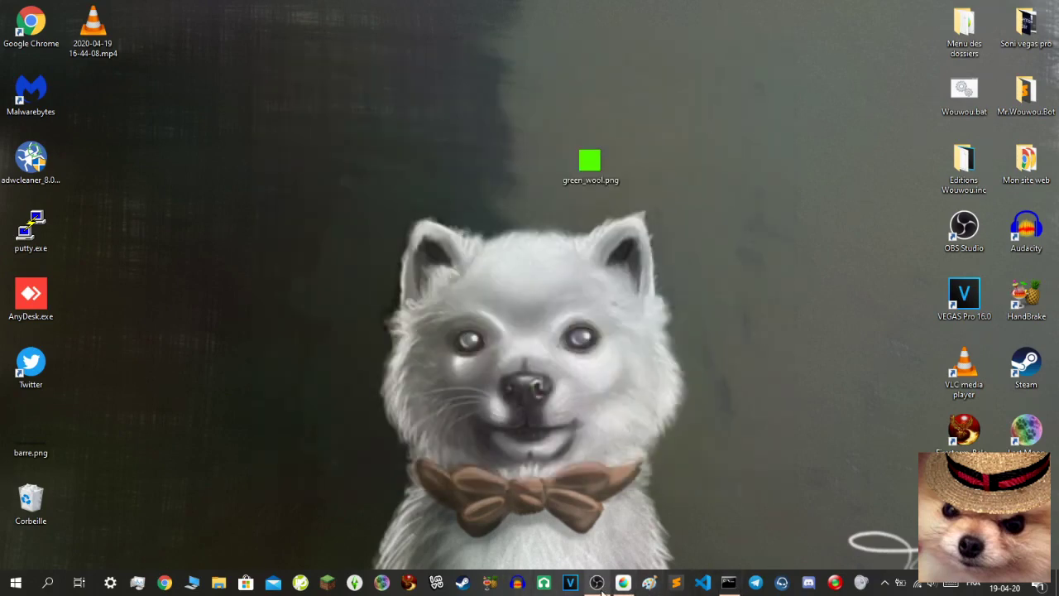
mouse_move(606, 593)
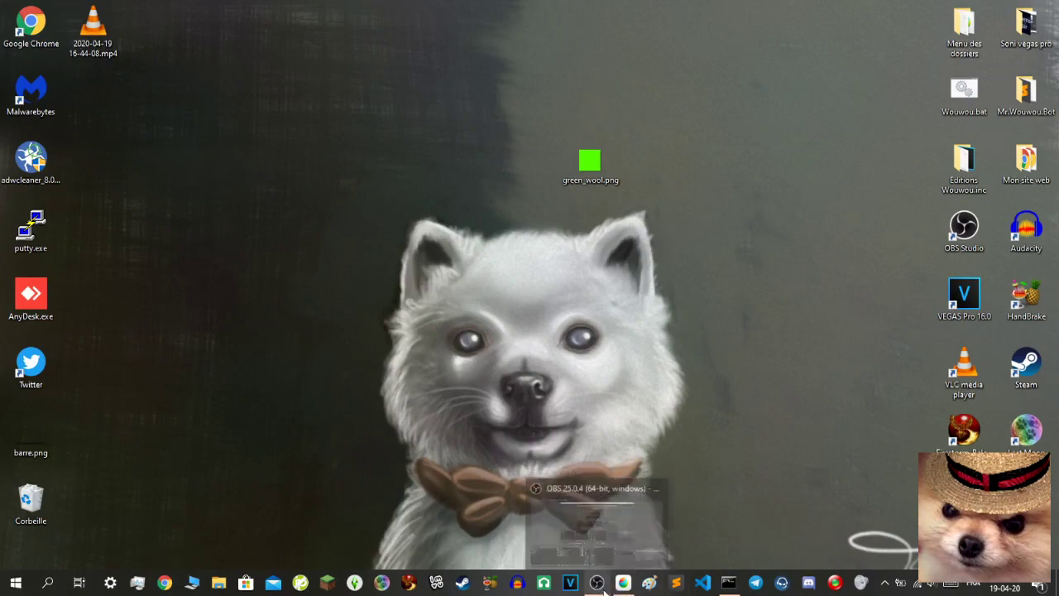
click(624, 584)
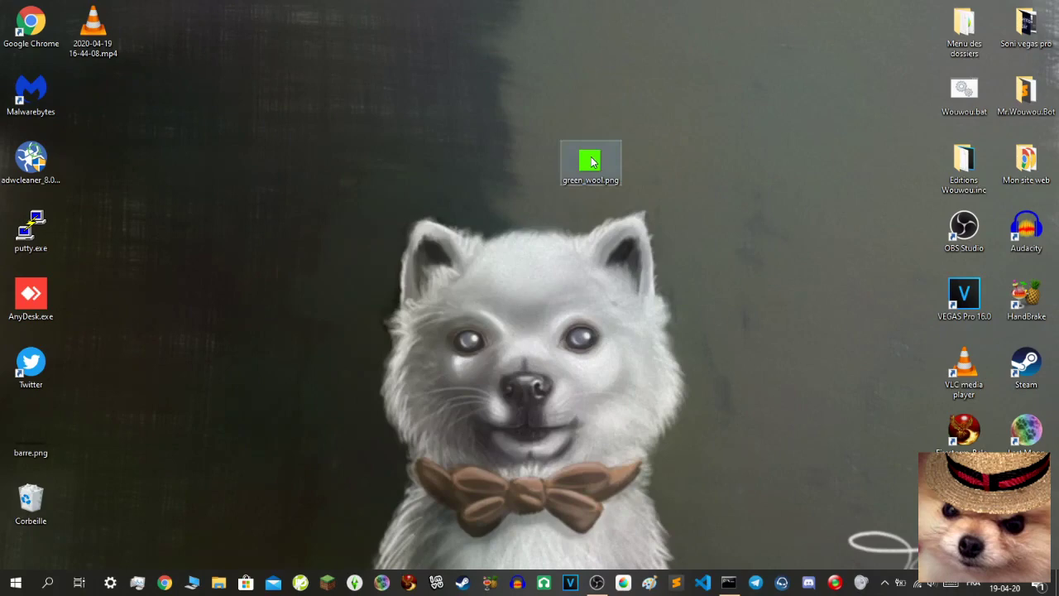
Step: Copy green_wool.png on the desktop and move its icon to the free space beside AnyDesk.exe
right_click(591, 161)
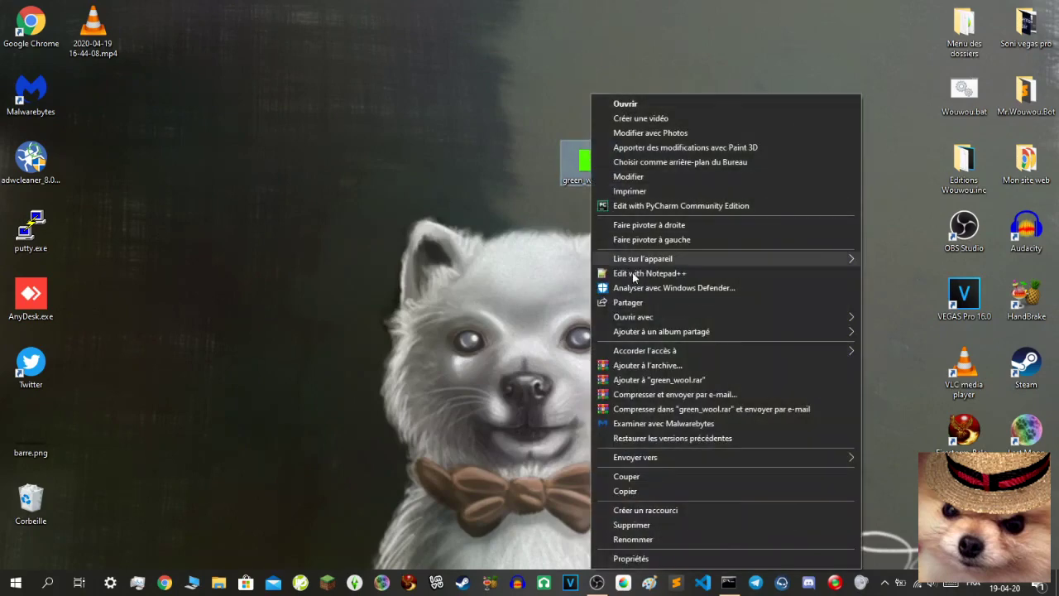
click(630, 490)
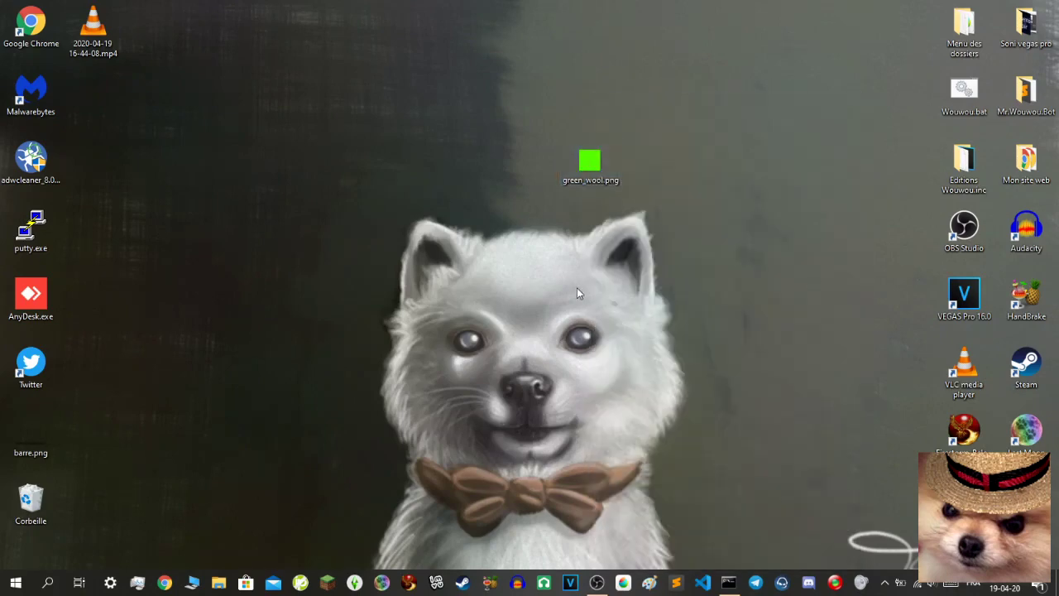
drag(588, 146, 153, 287)
Step: Open Menu des dossiers > Wouwoupack > assets > minecraft > textures > block, narrowing the folder window to uncover green_wool.png on the desktop
double_click(961, 34)
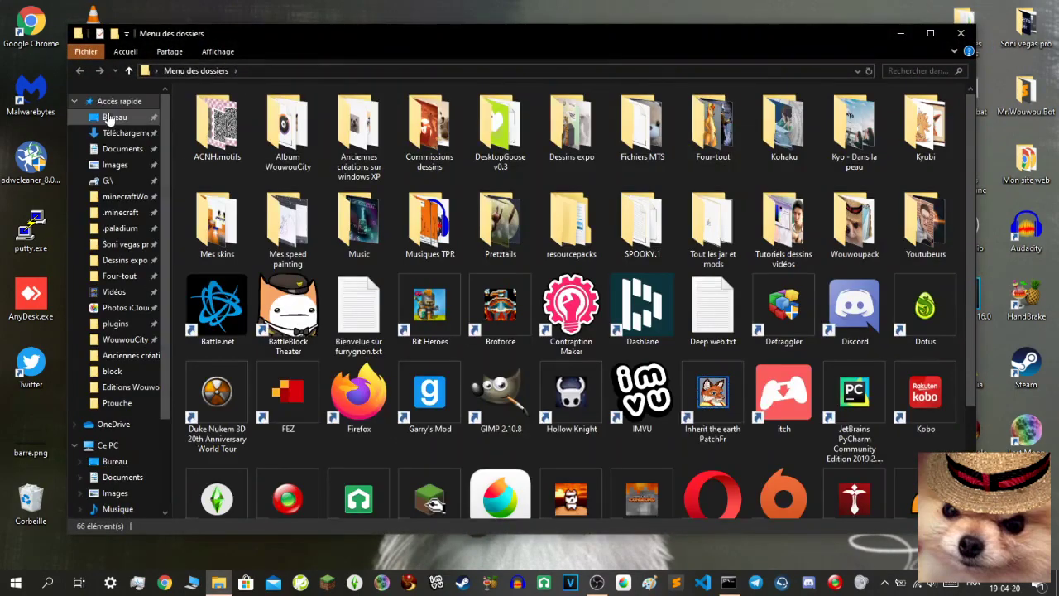
drag(69, 137, 214, 138)
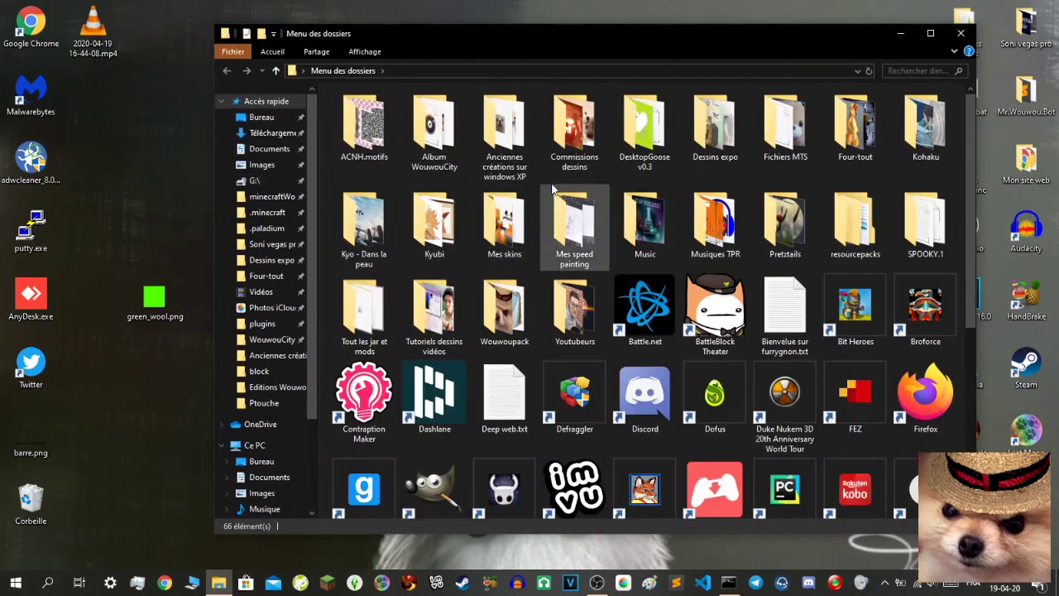
double_click(851, 231)
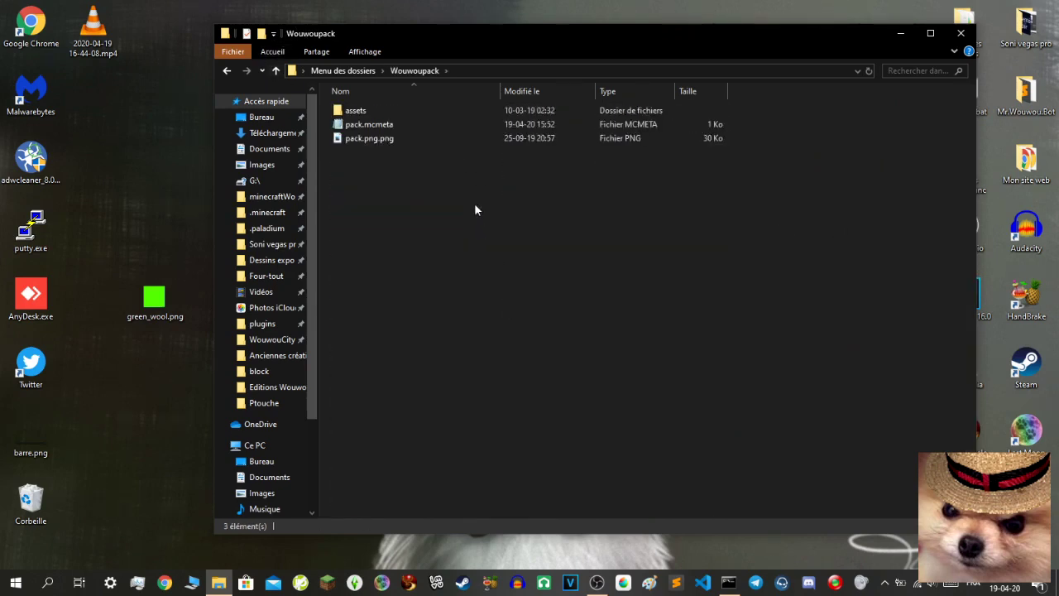
double_click(366, 110)
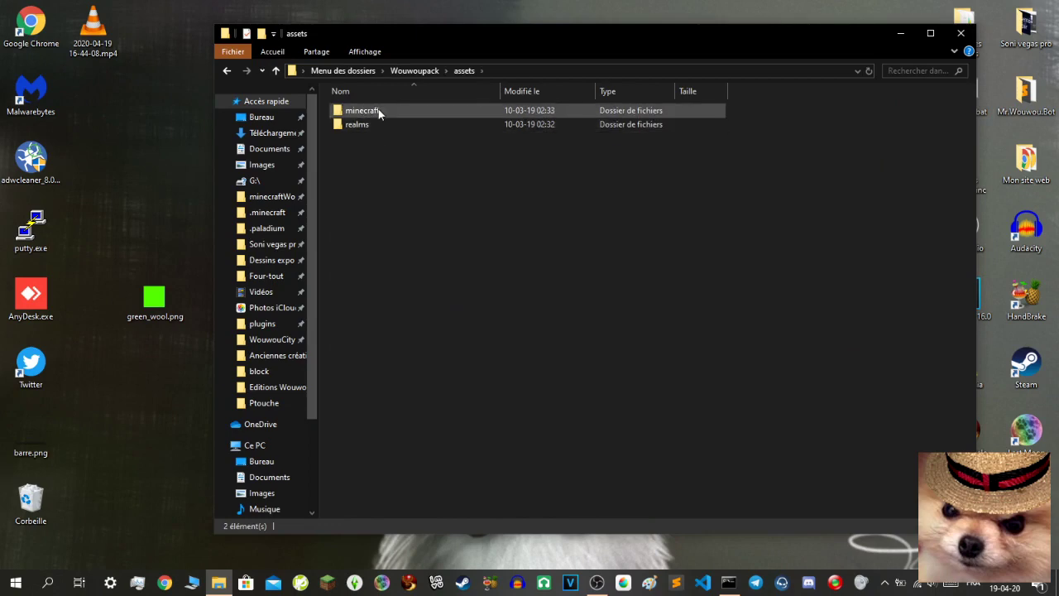
double_click(378, 112)
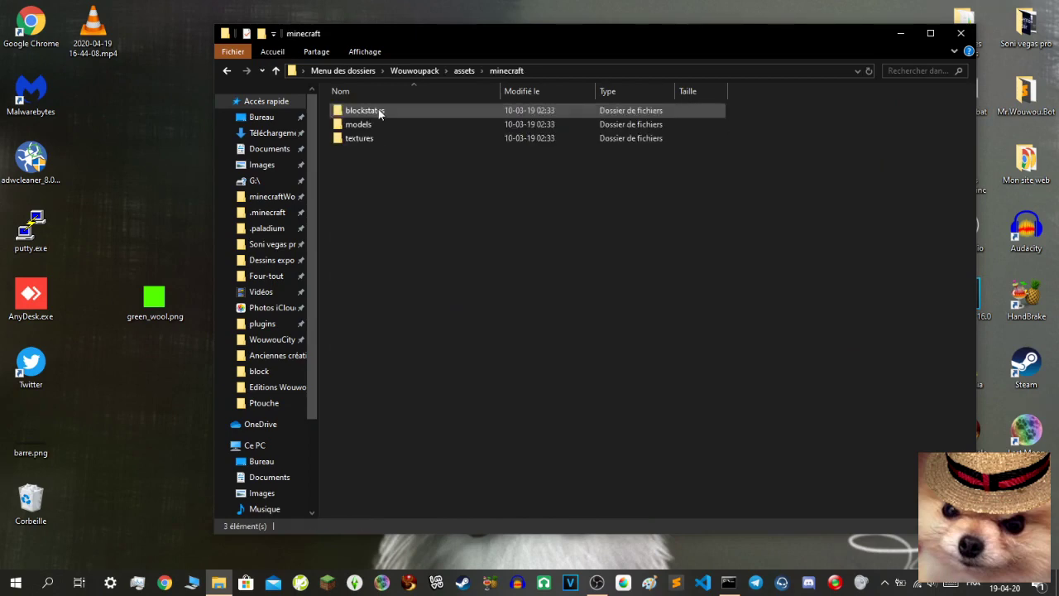
double_click(379, 113)
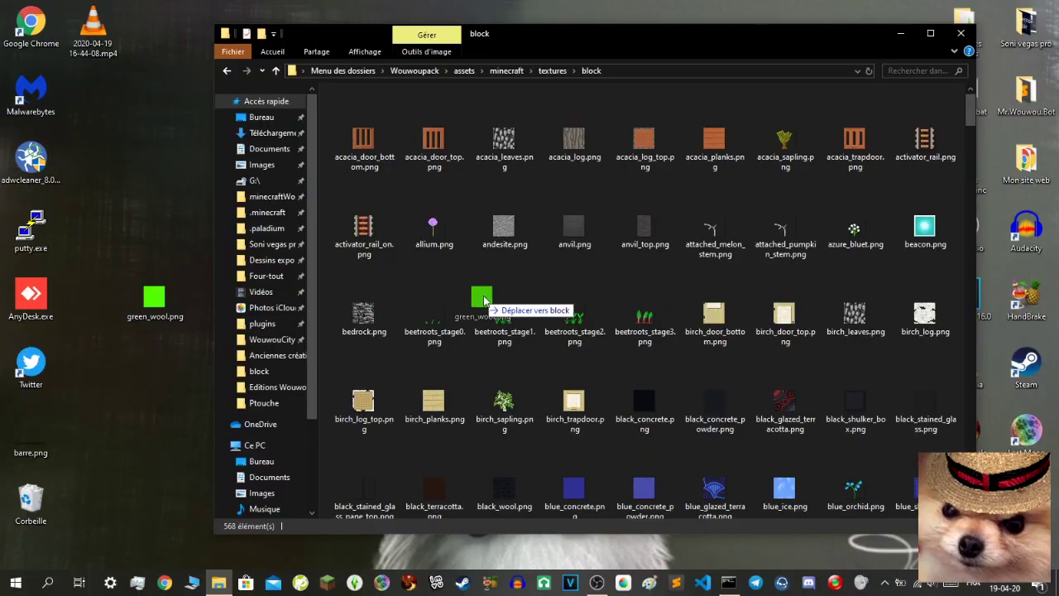
Step: Move green_wool.png from the desktop into the block folder, replacing the existing texture, and close the folder window
drag(477, 288, 485, 296)
click(558, 198)
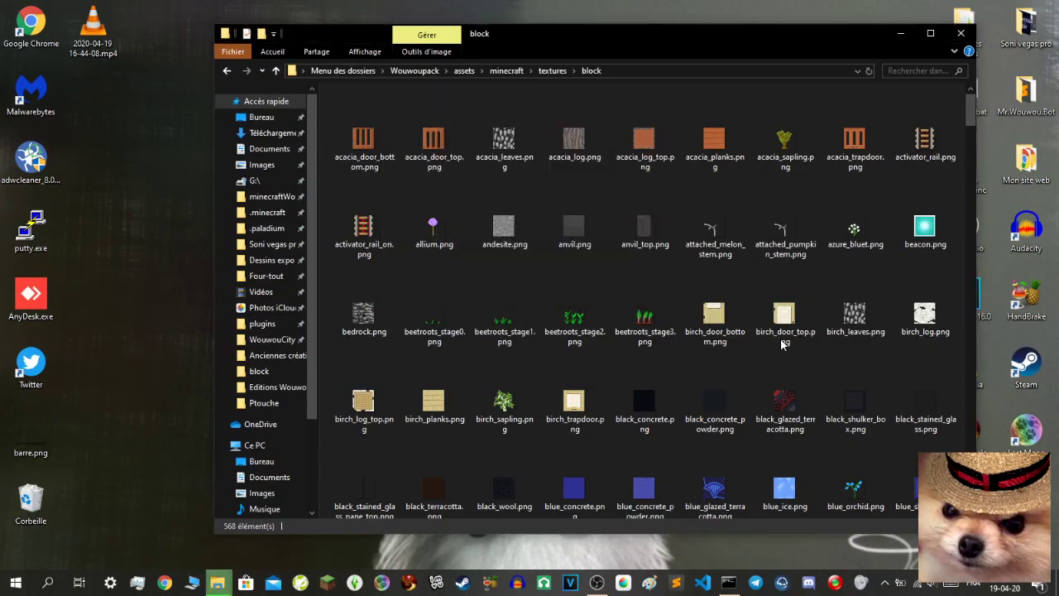
click(487, 463)
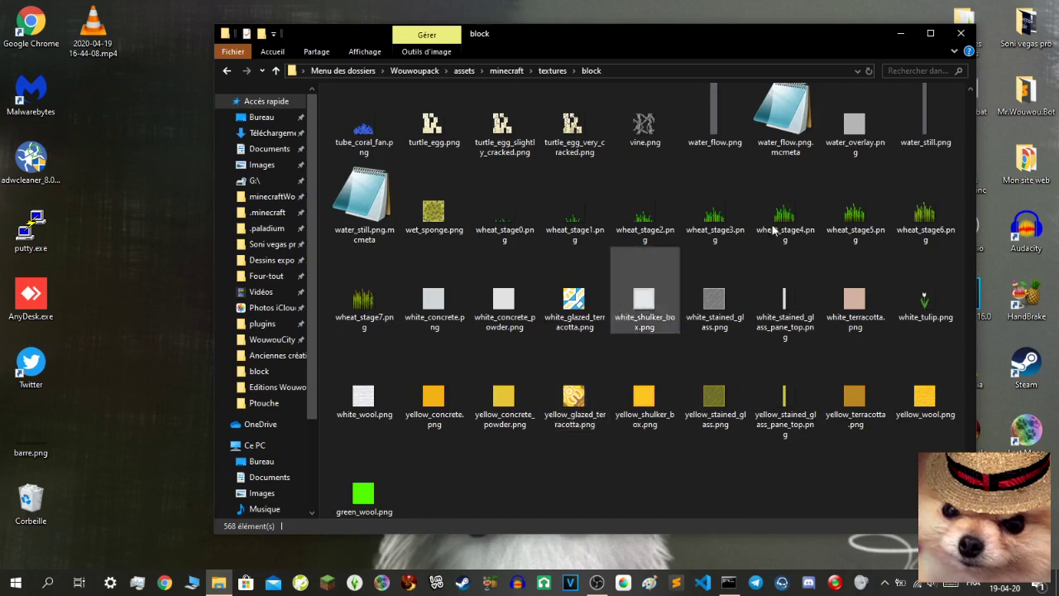
click(961, 35)
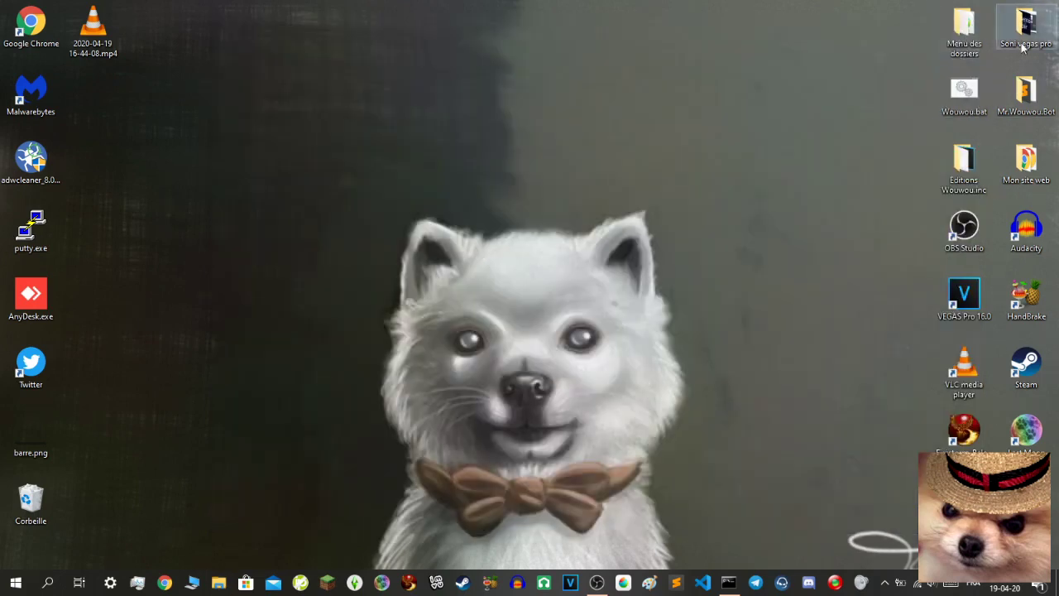
Step: Reopen Menu des dossiers > Wouwoupack > assets > minecraft > textures > block and look through the block textures
double_click(973, 35)
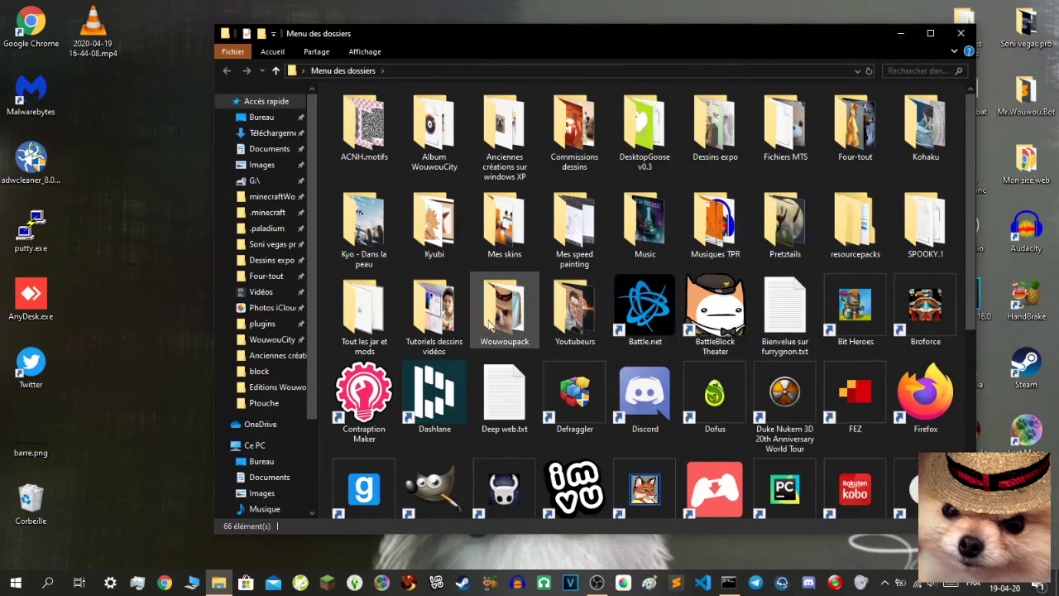
double_click(486, 318)
click(392, 111)
double_click(393, 111)
double_click(390, 113)
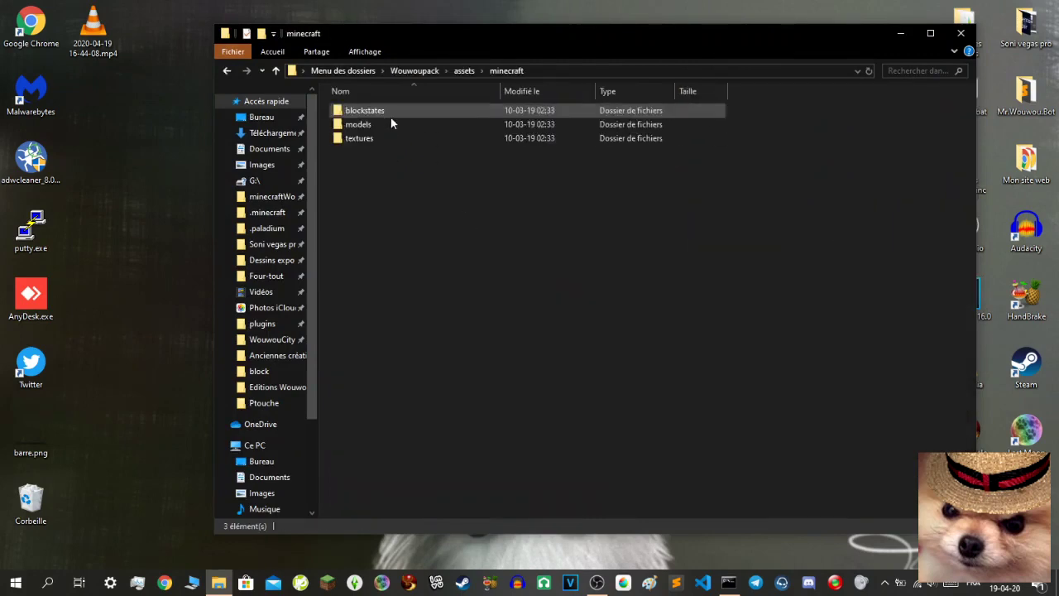
double_click(400, 139)
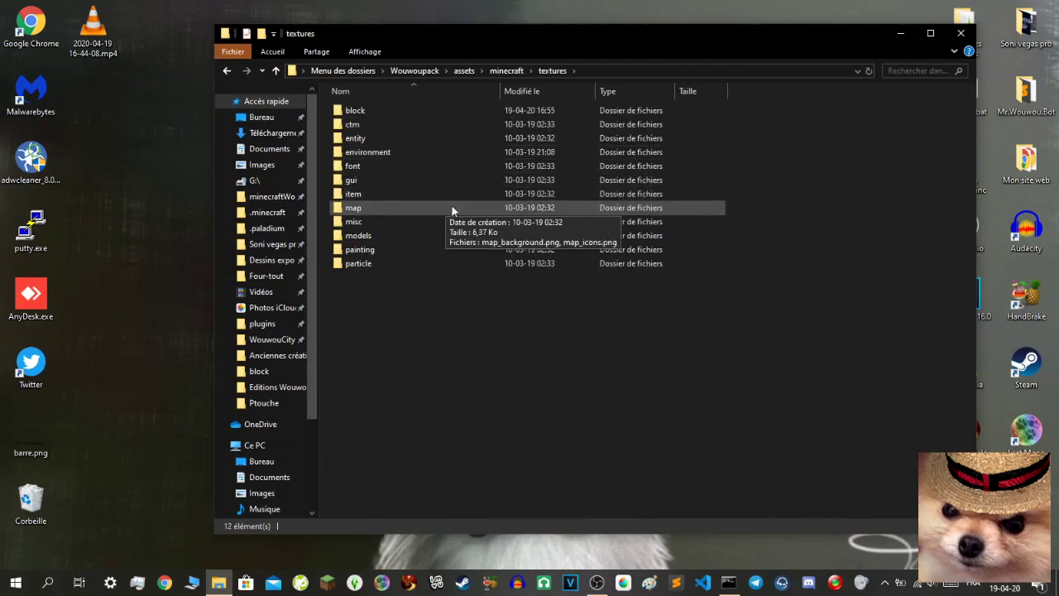
double_click(398, 110)
scroll(617, 253, down, 10)
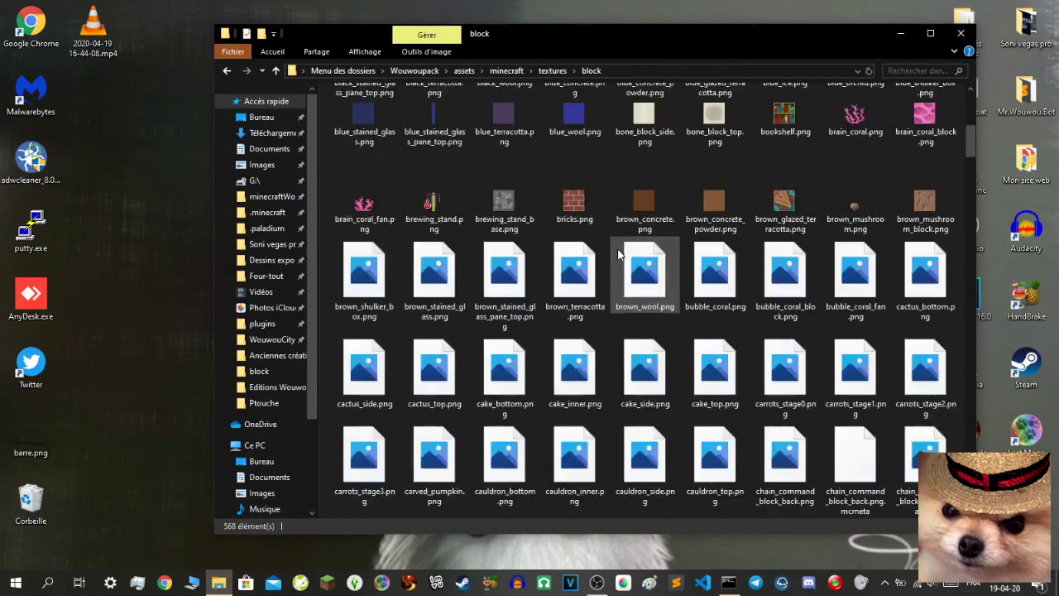
scroll(617, 255, down, 10)
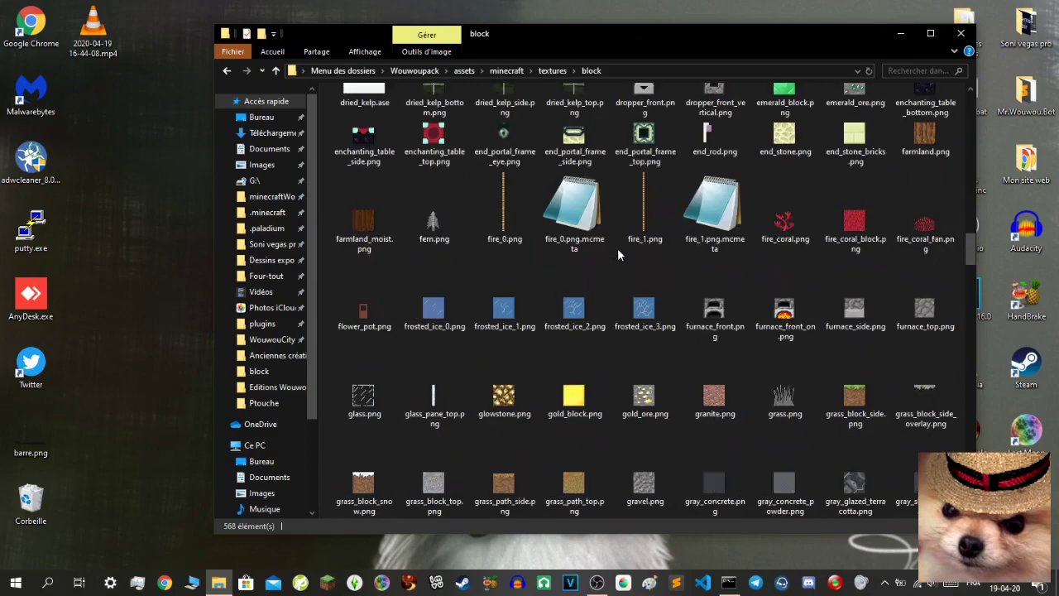
scroll(617, 254, down, 10)
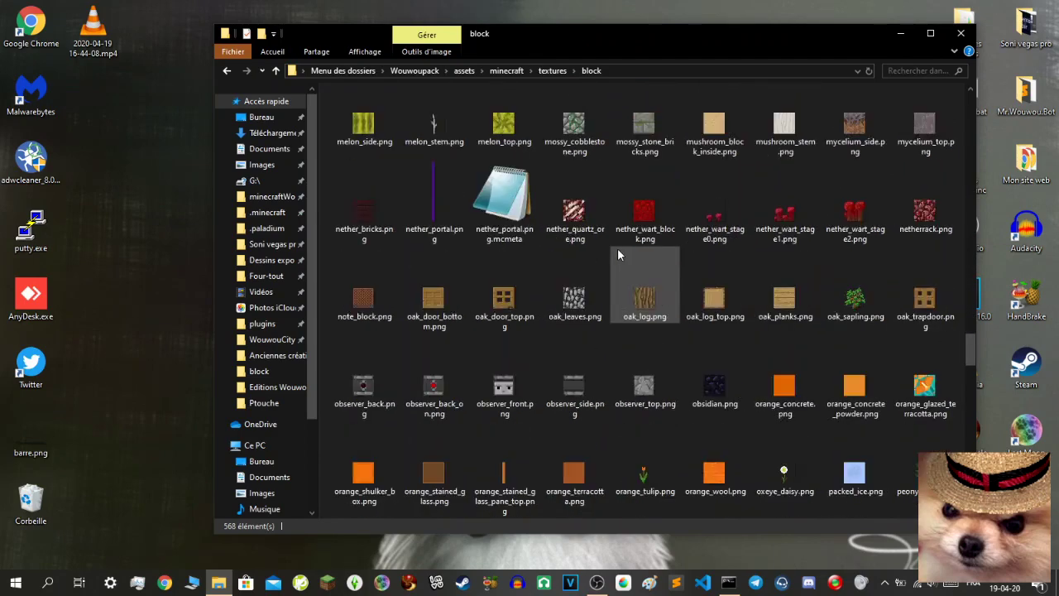
scroll(565, 264, up, 3)
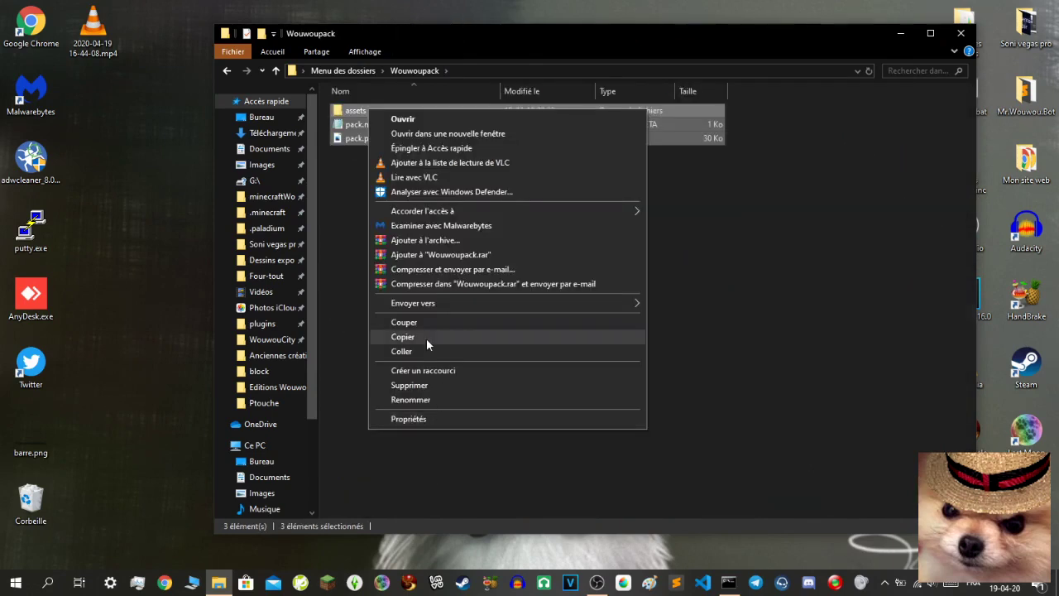
Step: Compress assets, pack.mcmeta and pack.png.png in the Wouwoupack folder into a zip archive named WouwouPack.zip
mouse_move(437, 304)
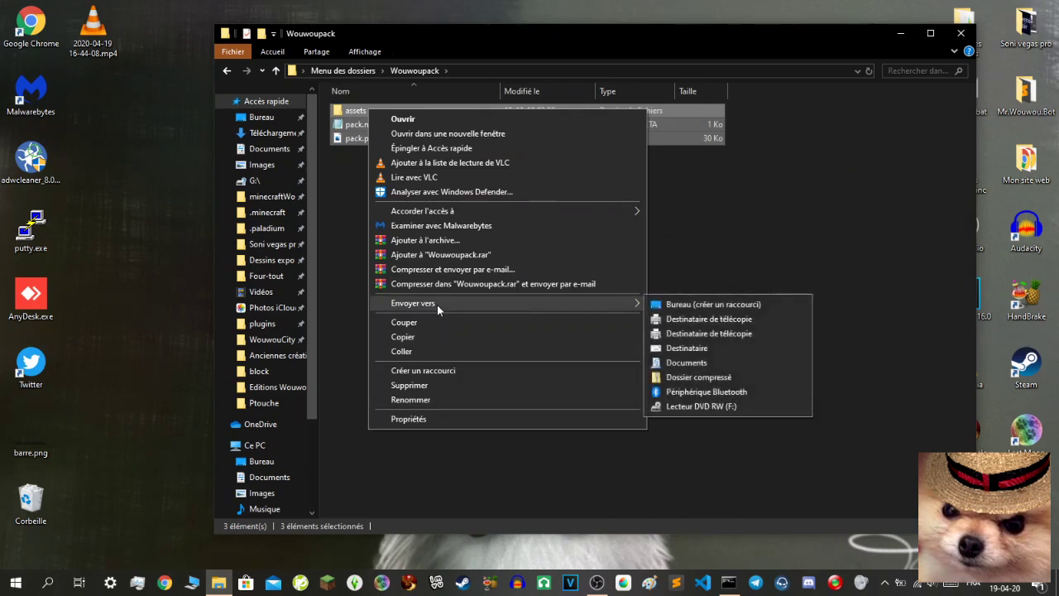
click(752, 379)
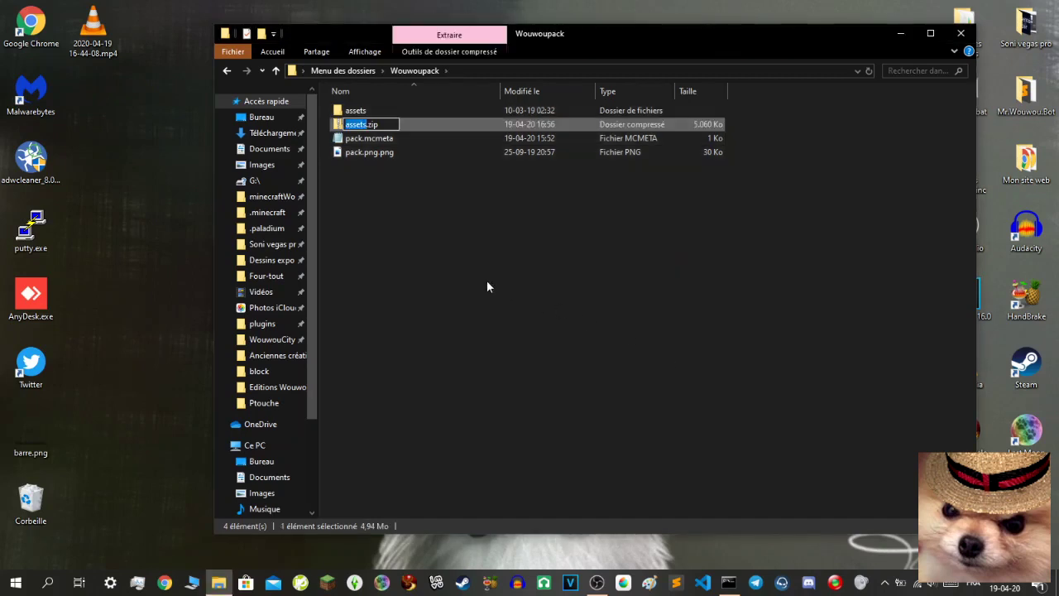
text(WouwouPac)
key(BackSpace)
text(ck)
click(486, 286)
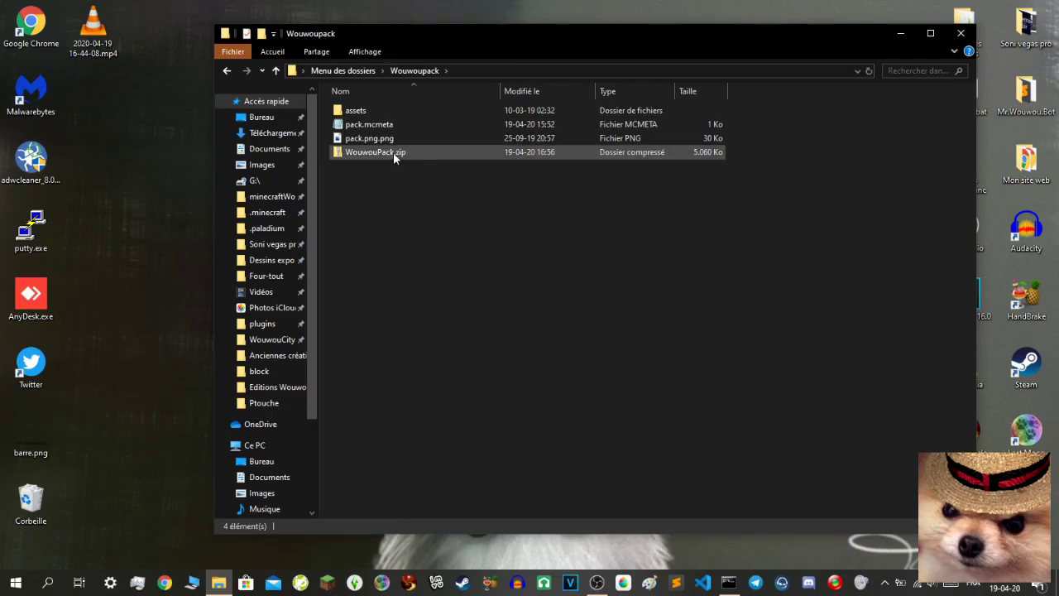
Step: Copy WouwouPack.zip and close the Wouwoupack folder window
click(393, 153)
right_click(393, 152)
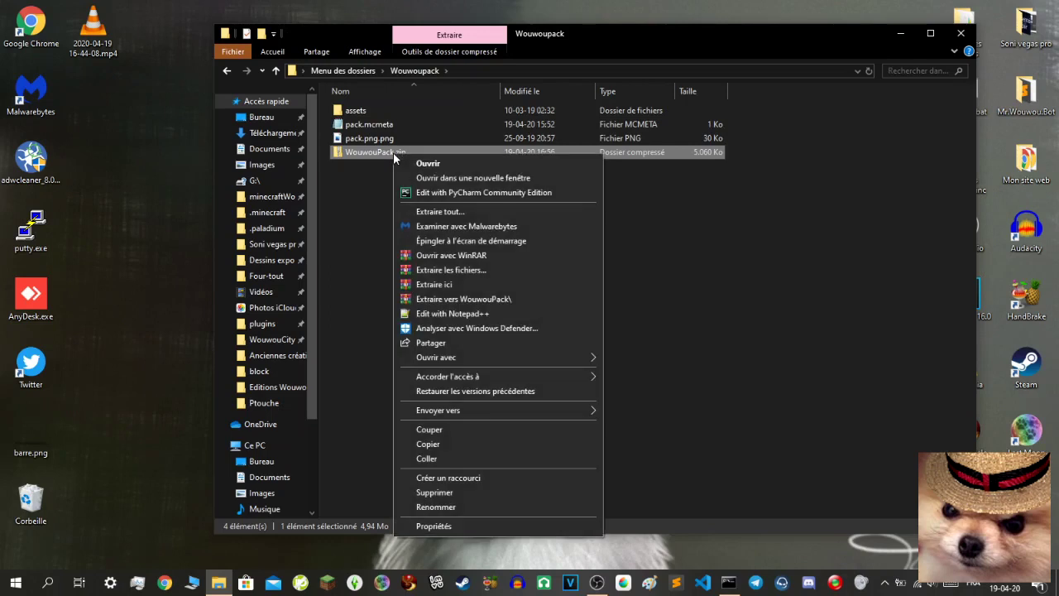
click(432, 444)
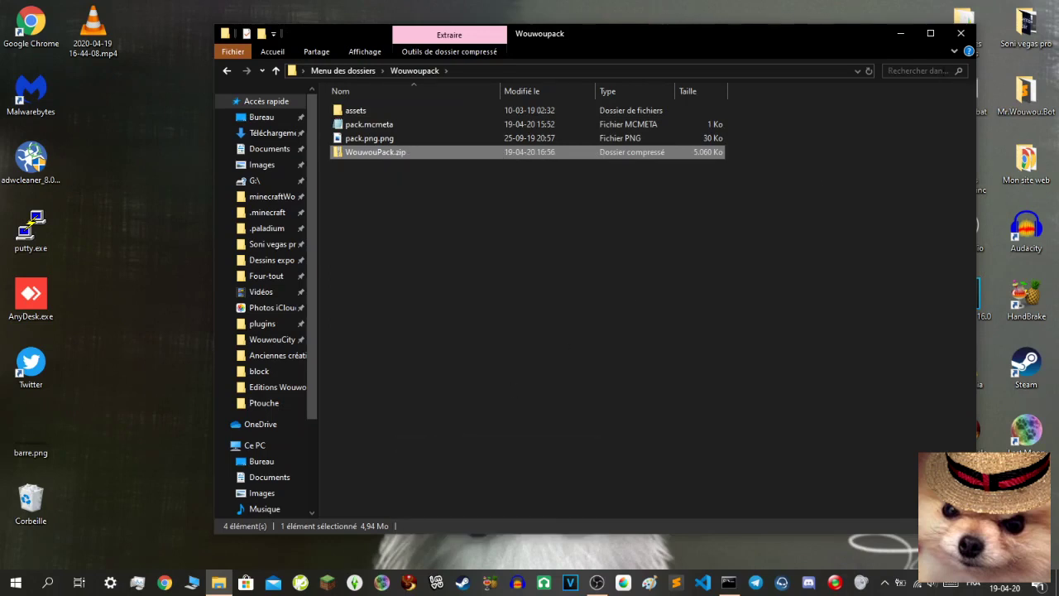
click(951, 38)
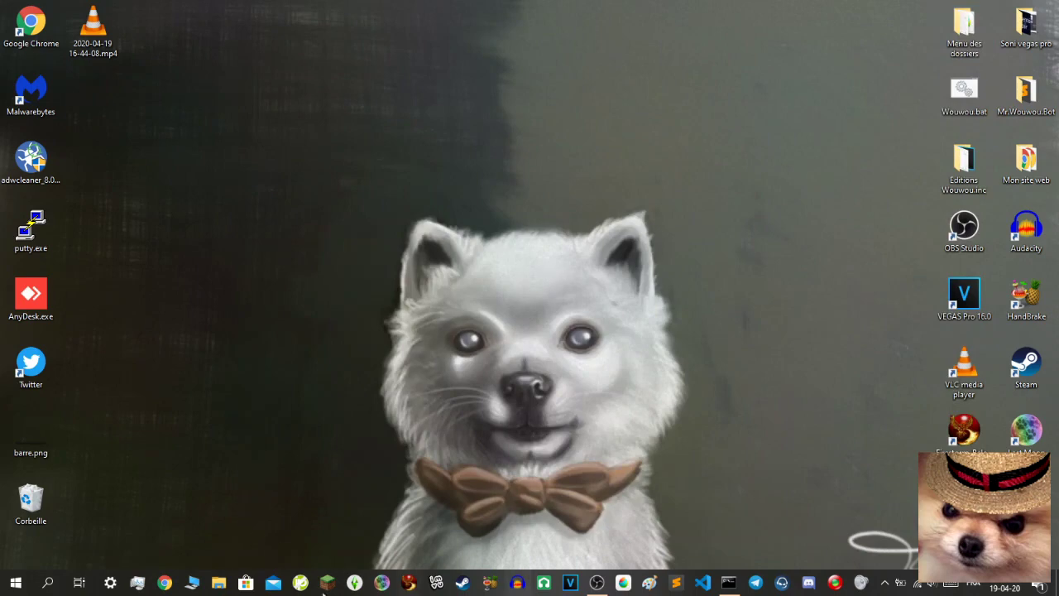
Step: In File Explorer, open .minecraft > resourcepacks and paste WouwouPack.zip there
click(215, 583)
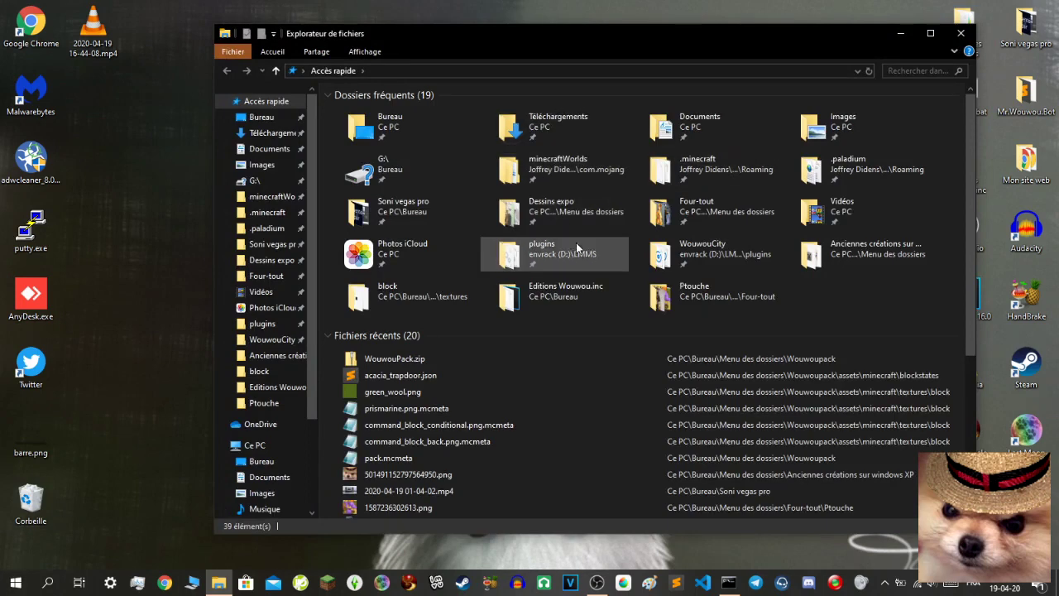
double_click(688, 169)
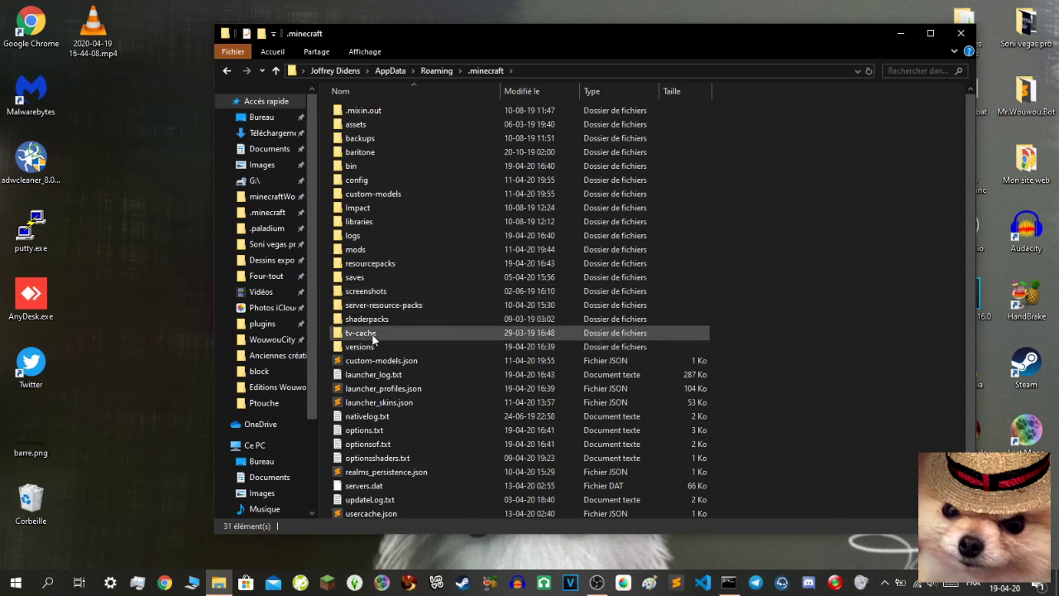
click(388, 266)
double_click(388, 267)
right_click(425, 336)
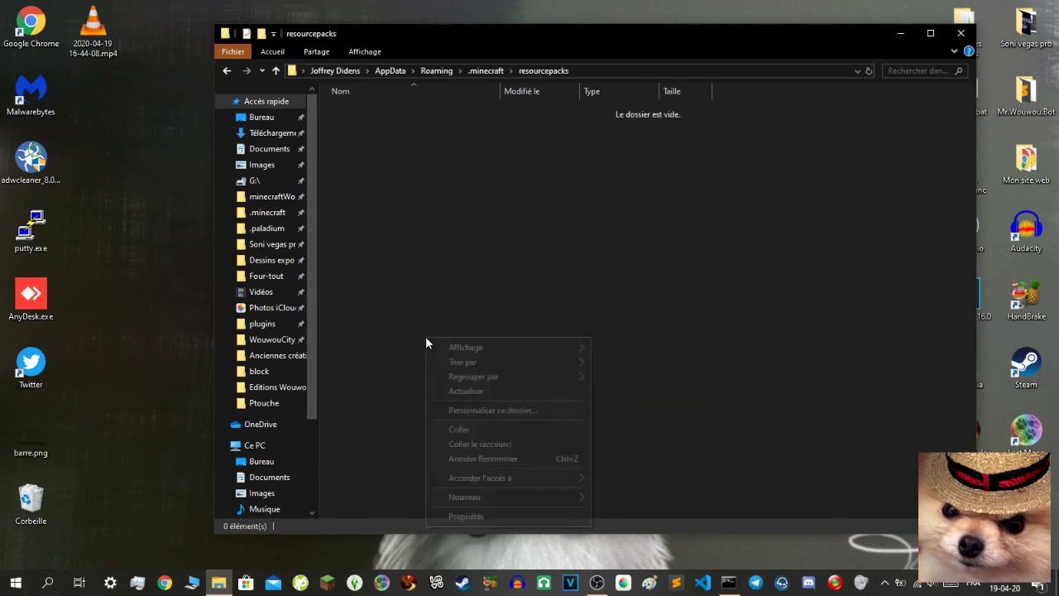
click(487, 429)
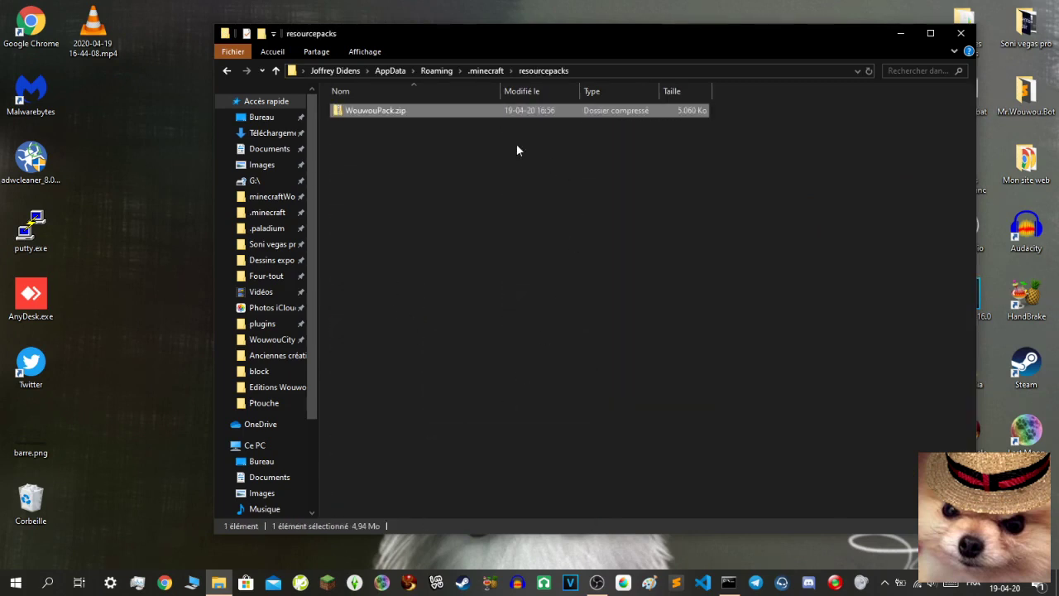
Step: Close the resourcepacks window and reach the .minecraft folder in Roaming through a Windows search for %appdata%
click(467, 204)
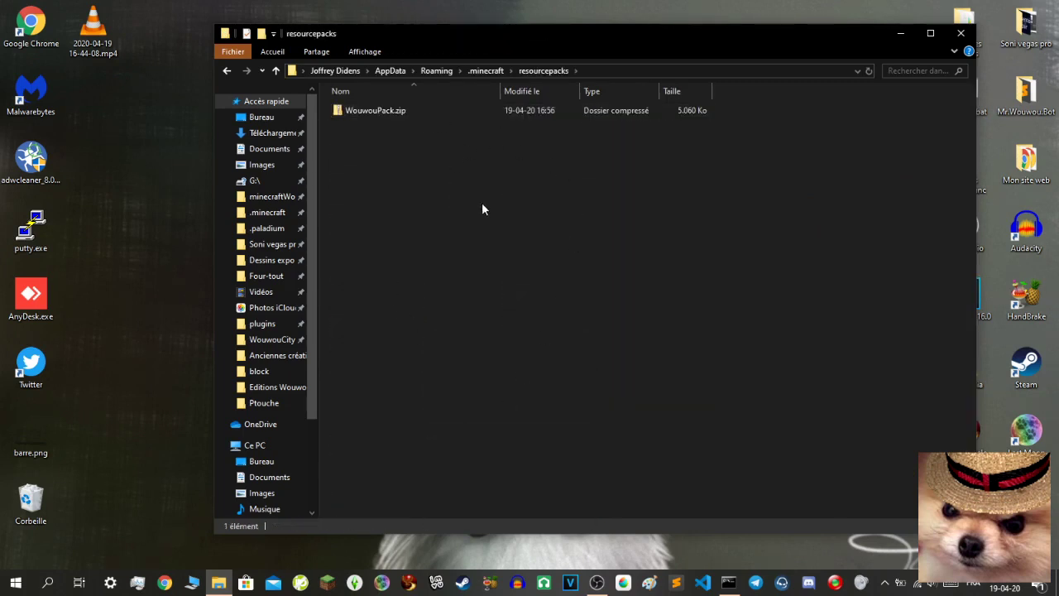
click(961, 34)
click(47, 583)
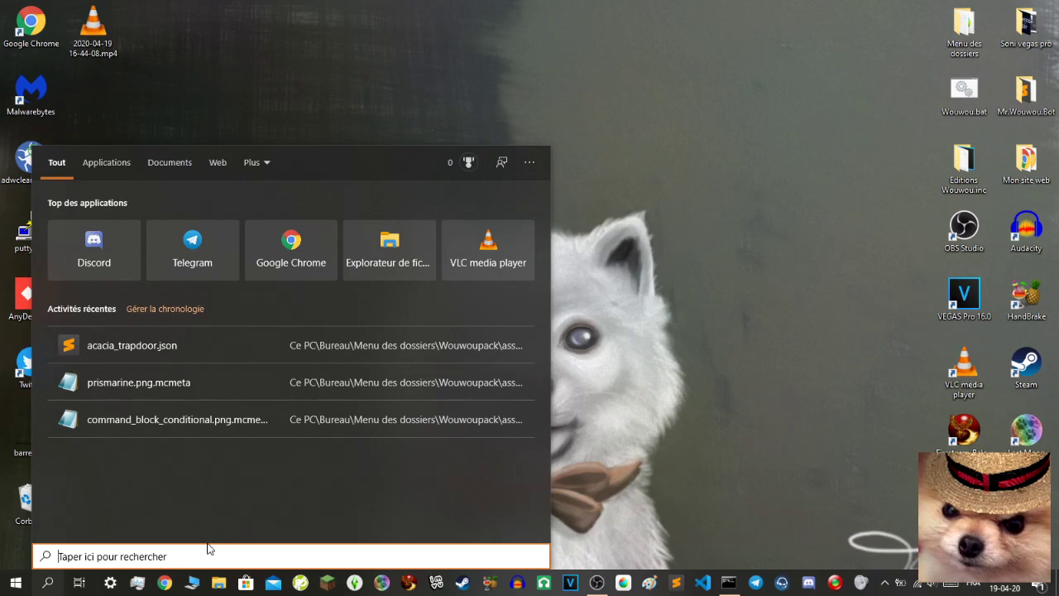
text(%)
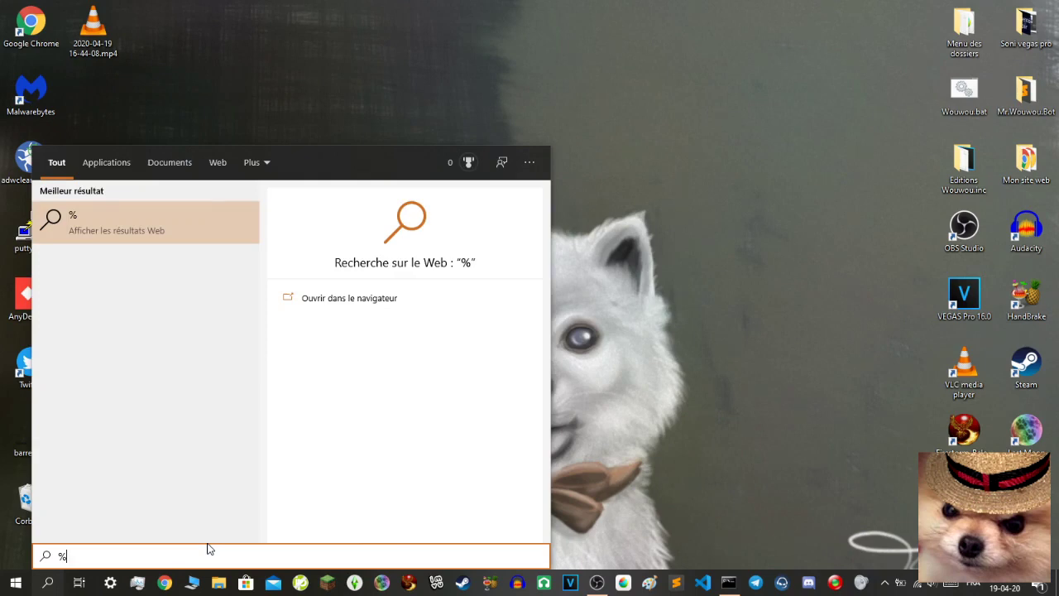
text(app)
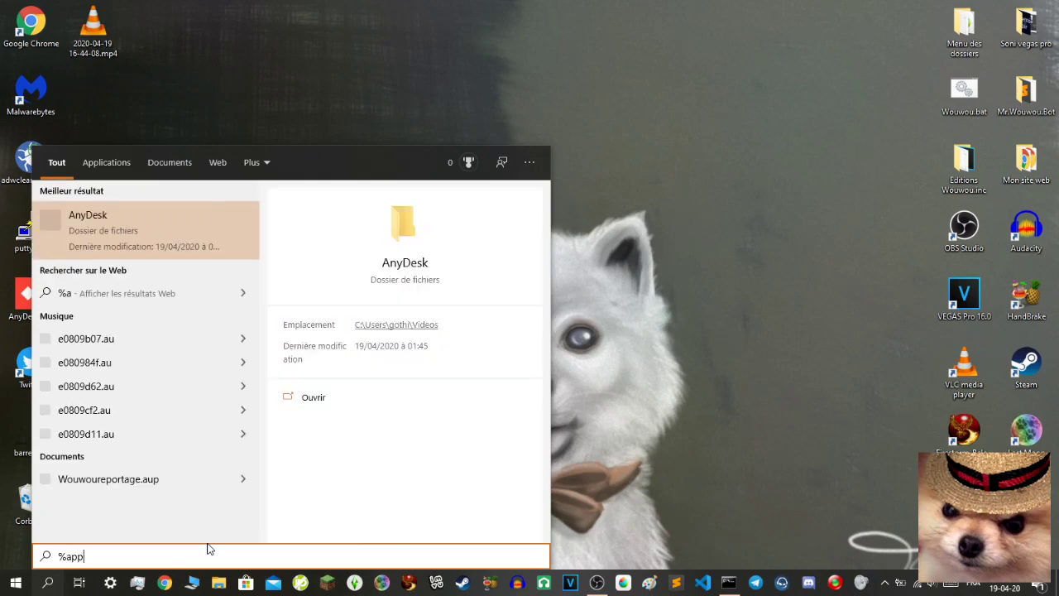
text(dat)
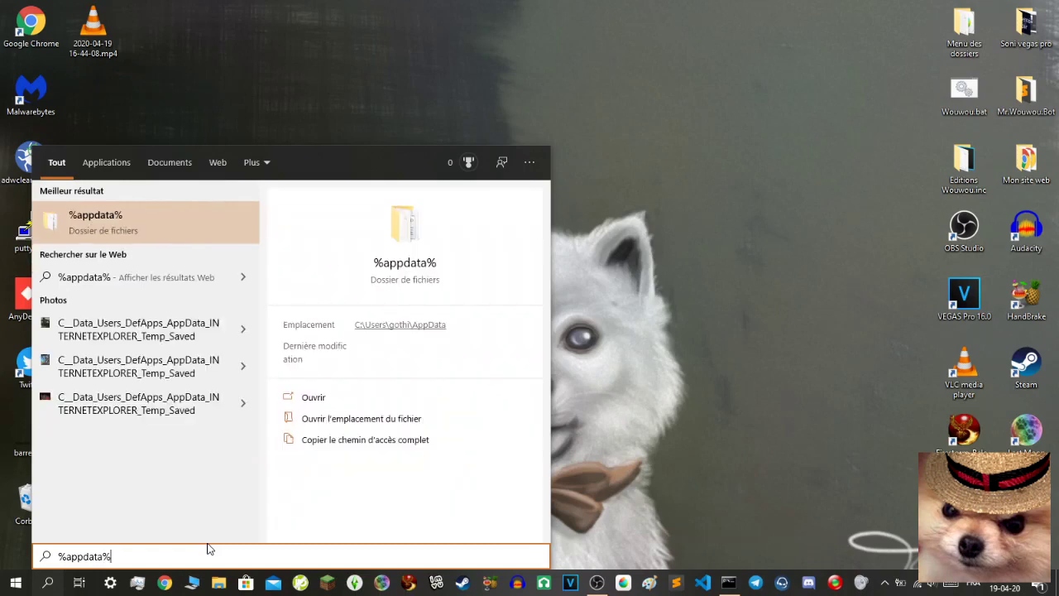
text(a%)
key(Return)
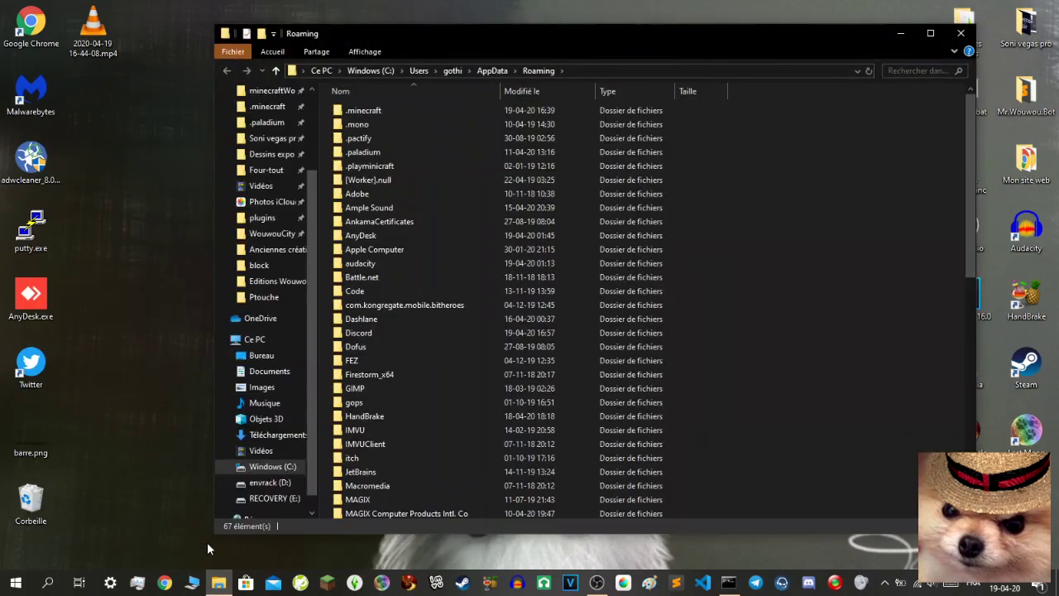
double_click(384, 117)
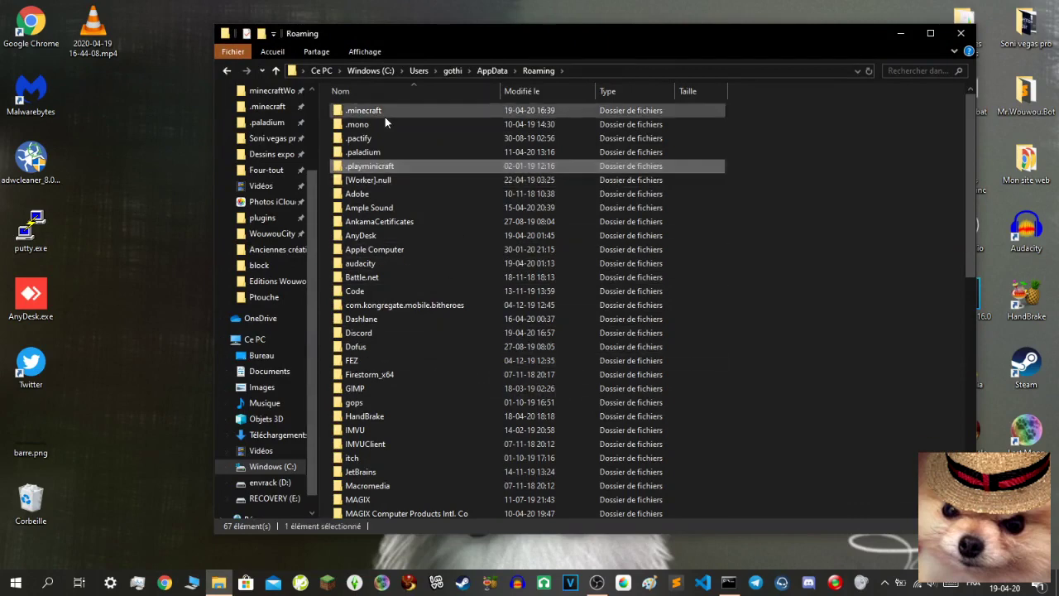
scroll(374, 368, down, 1)
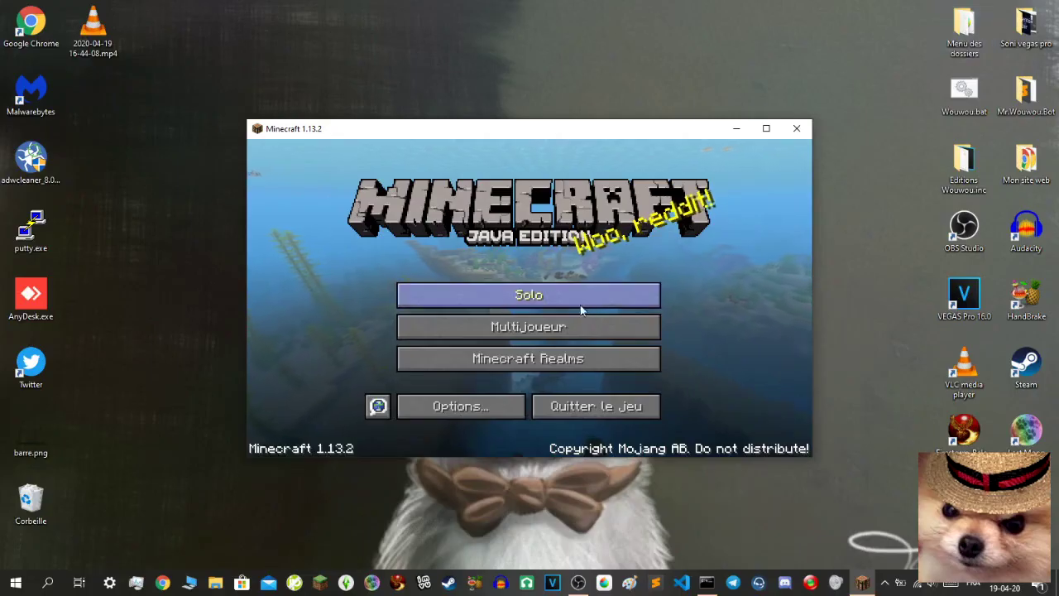
Step: Switch to Minecraft 1.13.2, make it full screen and open its resource pack selection
click(762, 131)
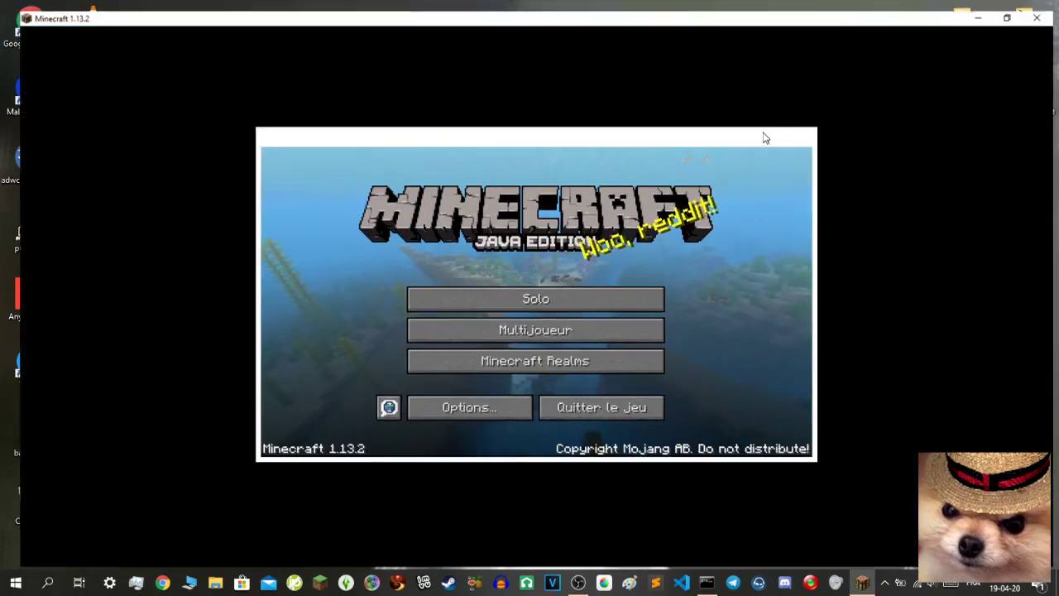
key(F11)
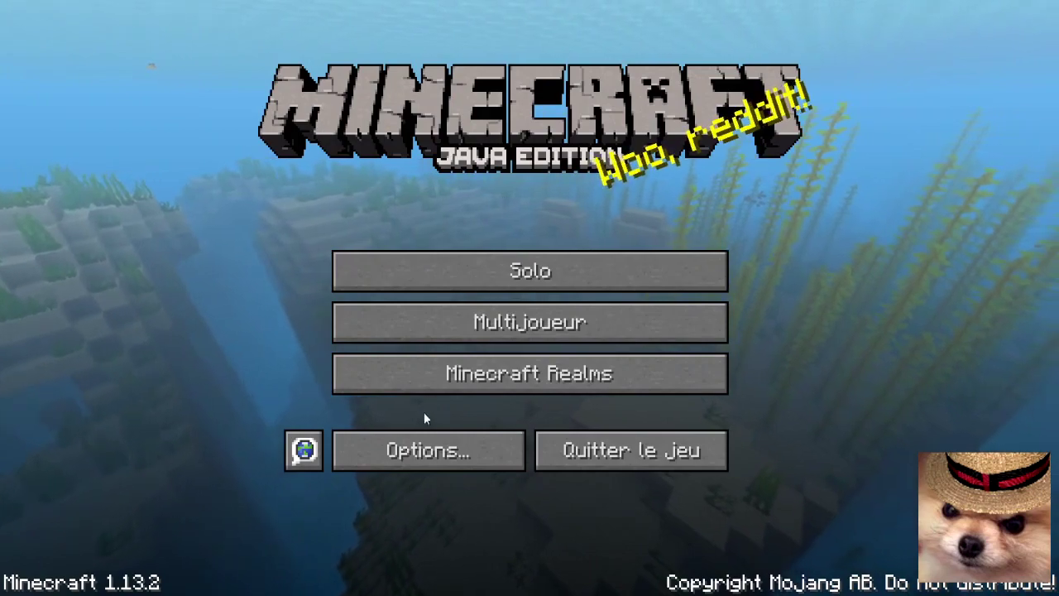
click(446, 454)
click(375, 372)
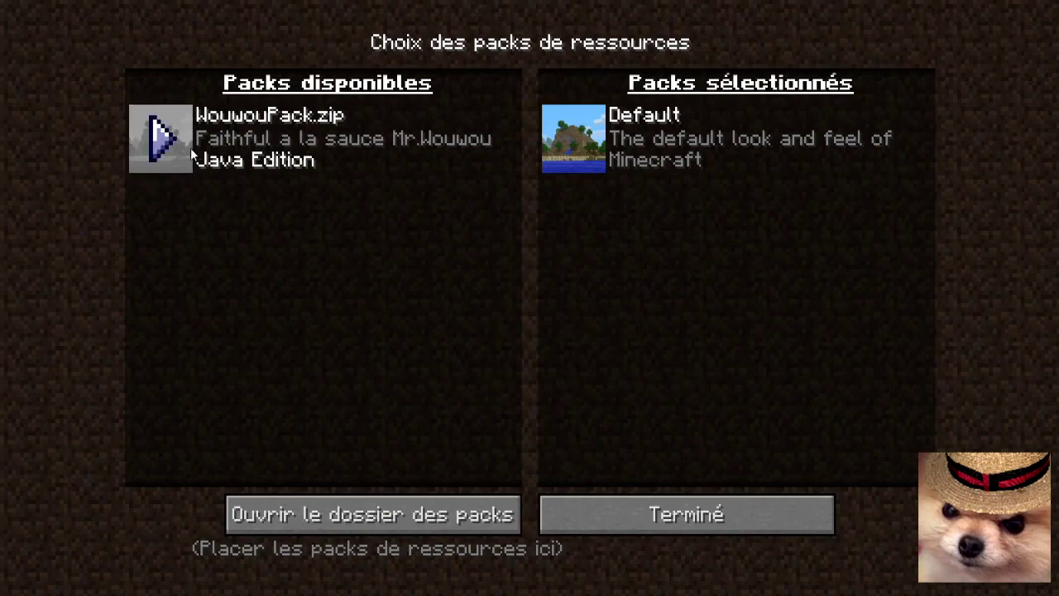
Step: Activate WouwouPack.zip as a selected resource pack above Default and return to the title screen
click(161, 143)
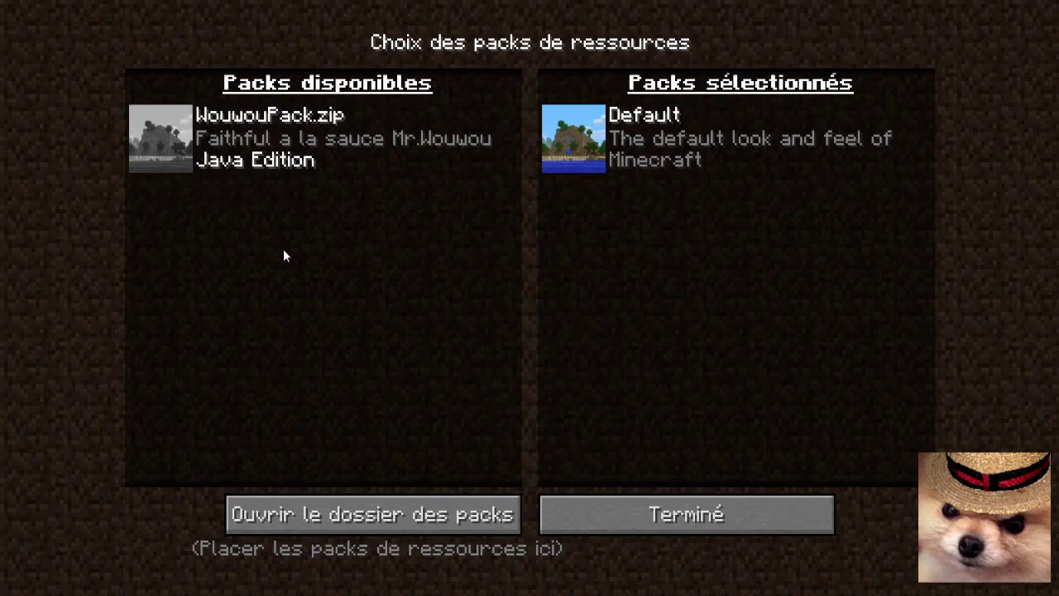
mouse_move(191, 135)
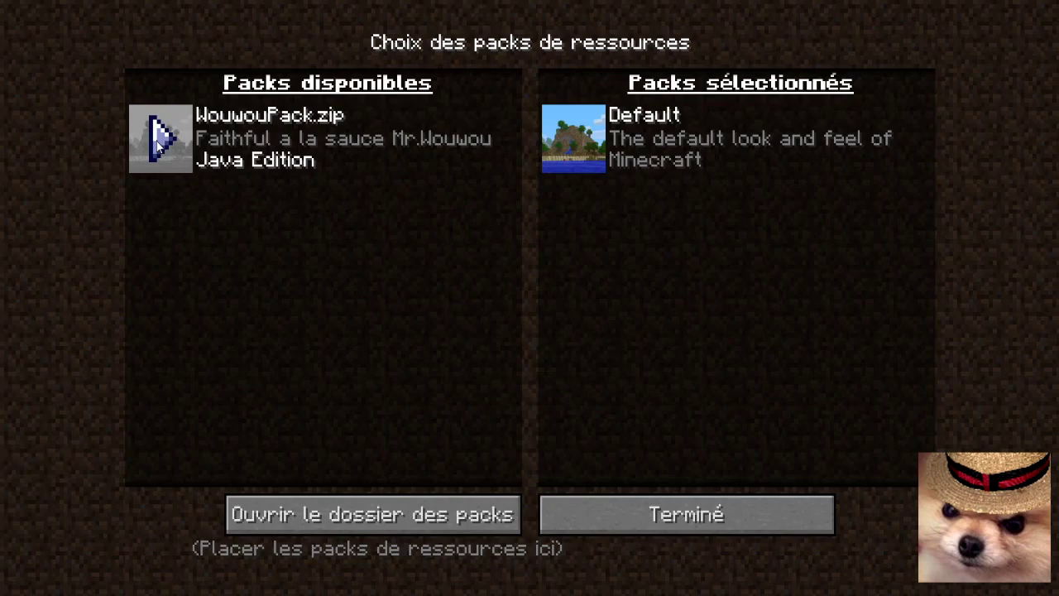
click(157, 141)
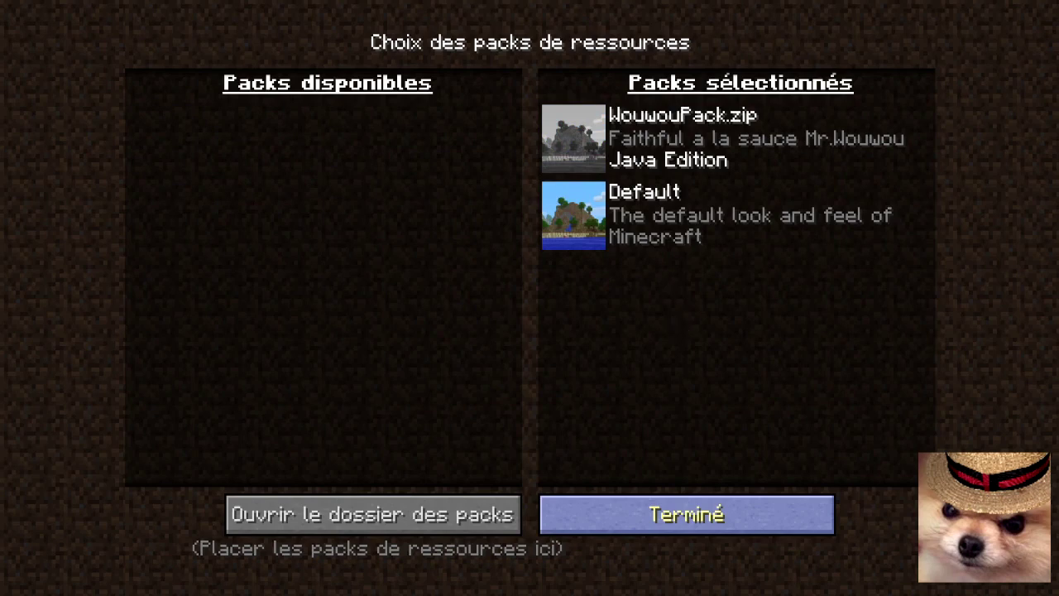
click(687, 513)
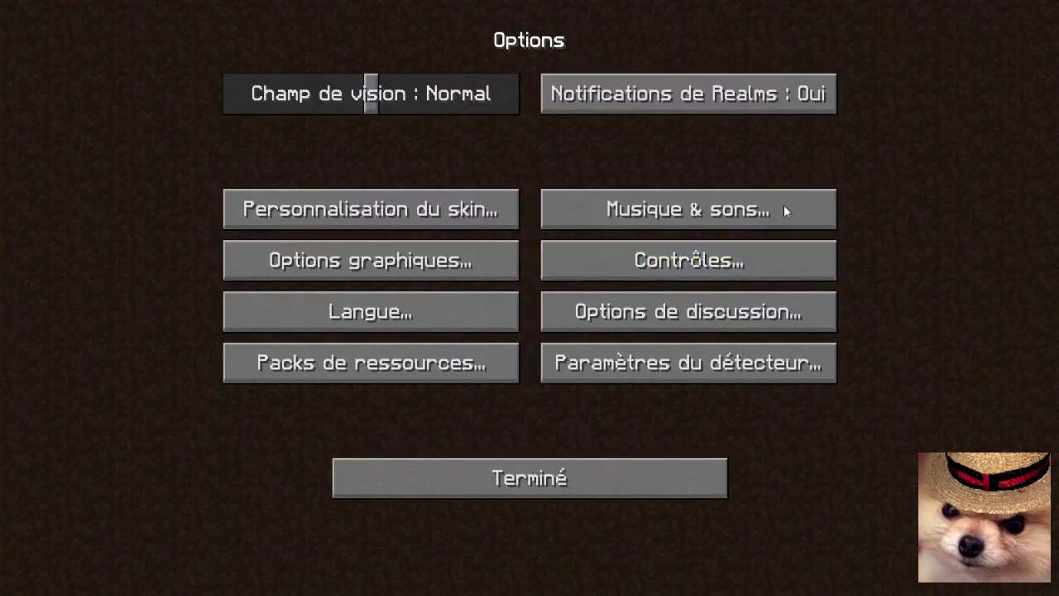
click(579, 472)
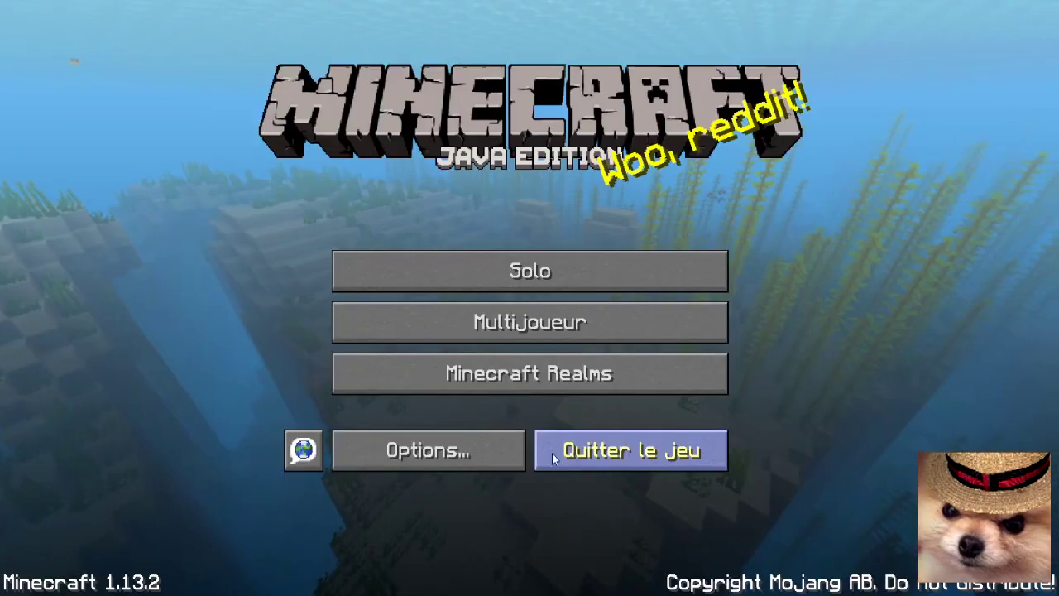
Step: Refresh the multiplayer server list and join the server "Serveur Raspberry pi 3 B+"
click(536, 332)
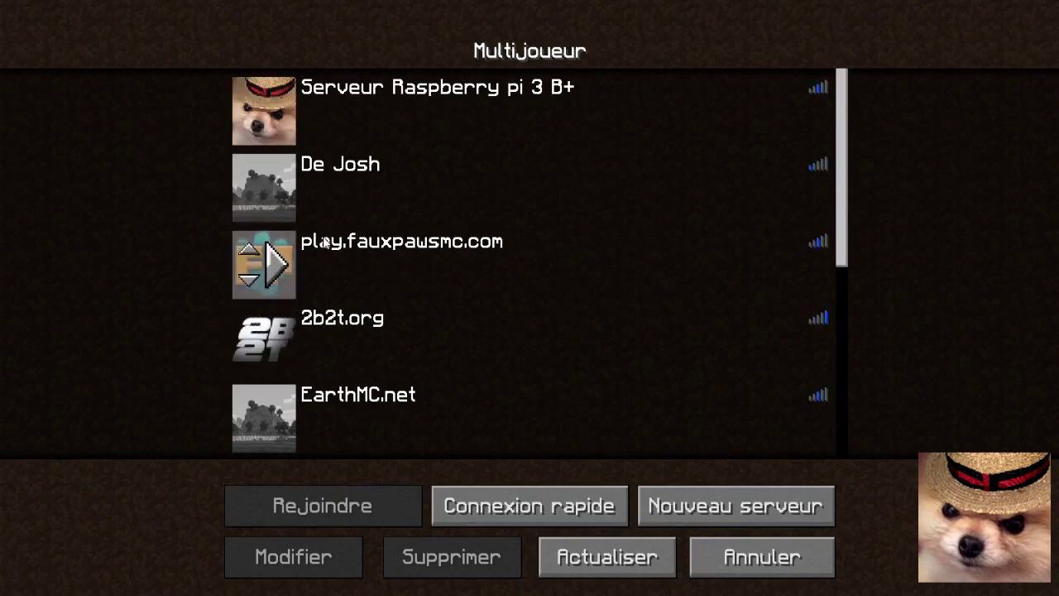
click(599, 562)
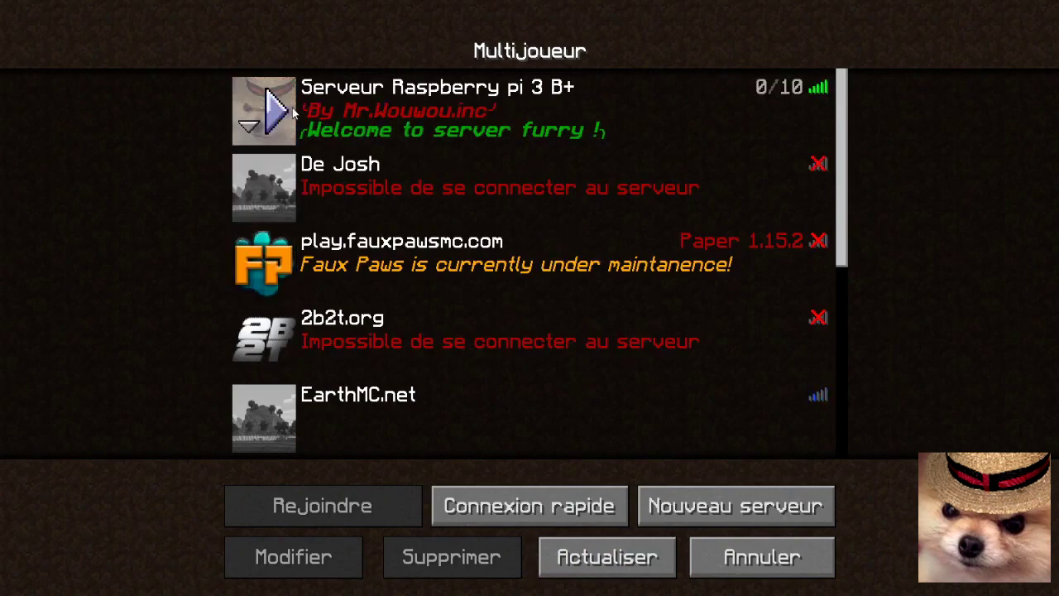
double_click(454, 303)
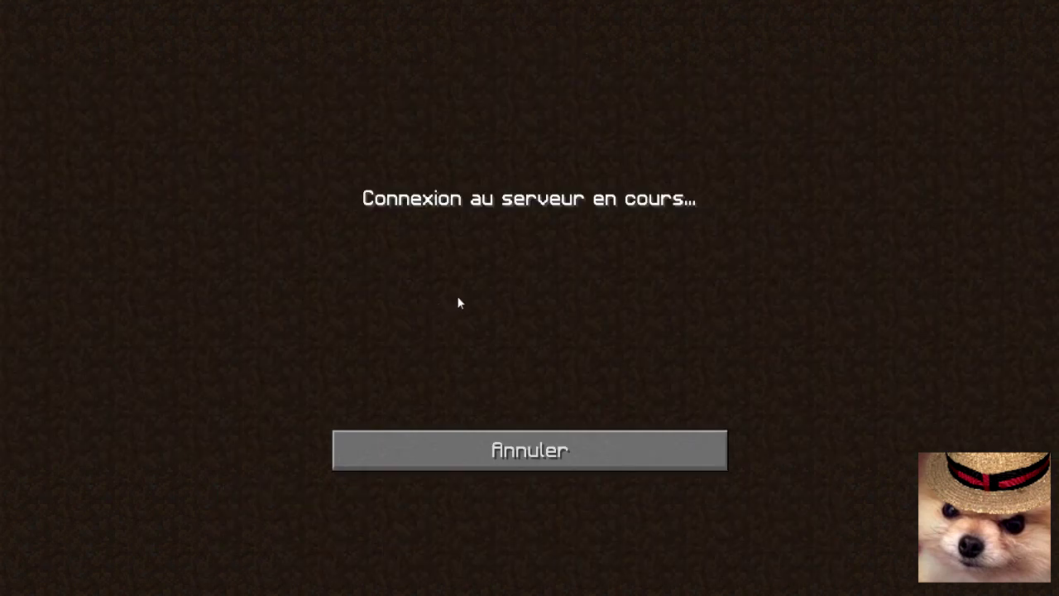